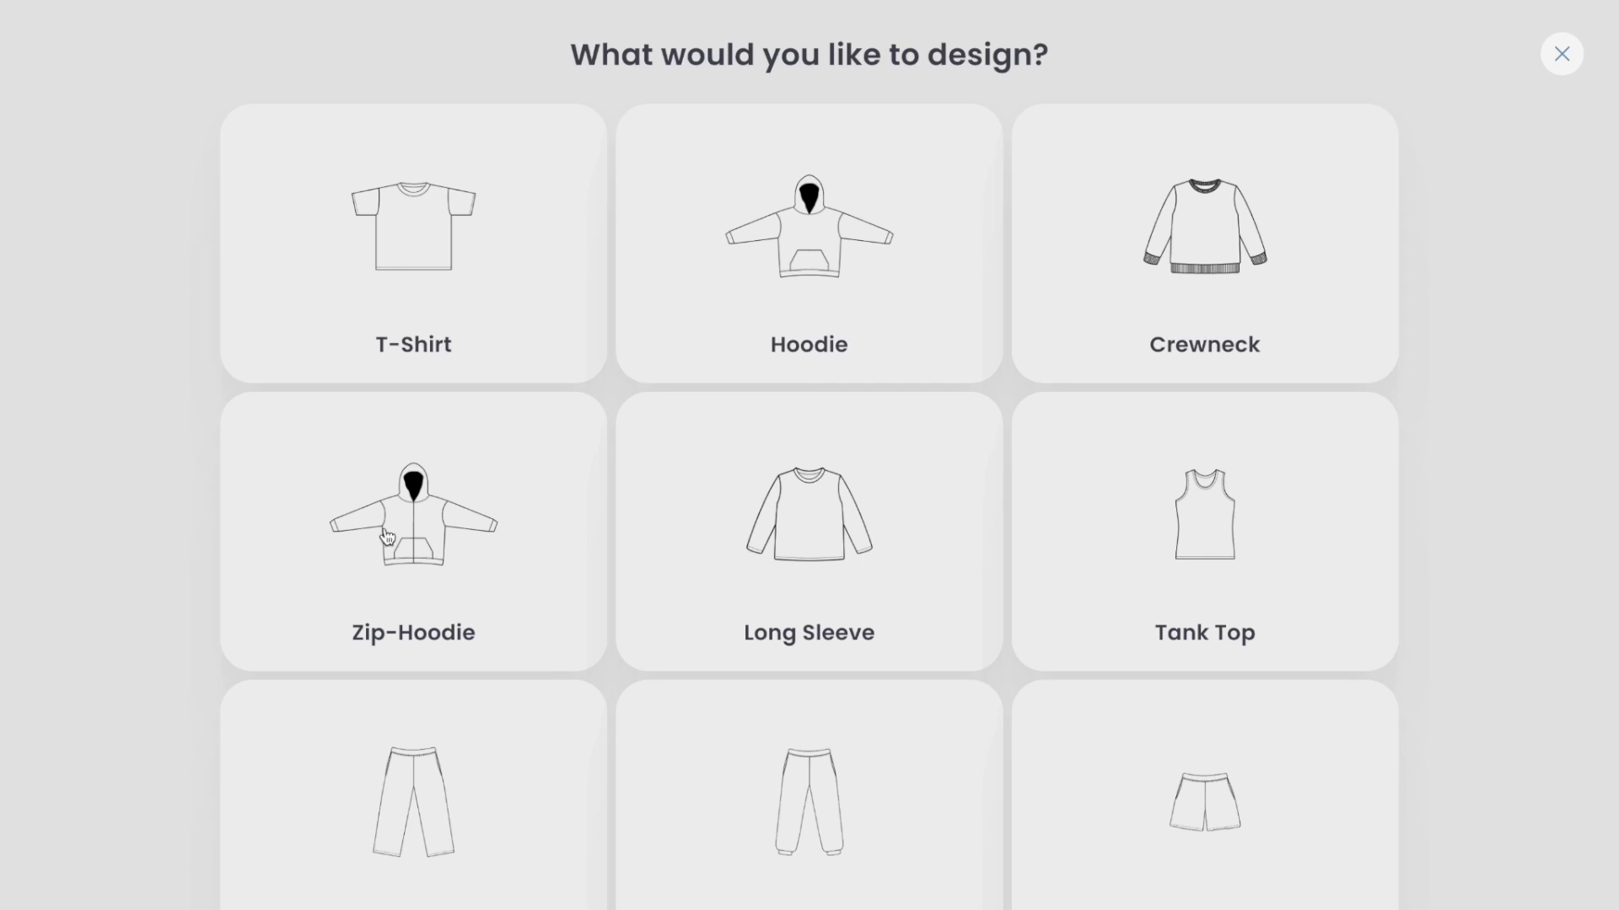
# Start a T-shirt design and select the Boxy fit
pyautogui.click(413, 251)
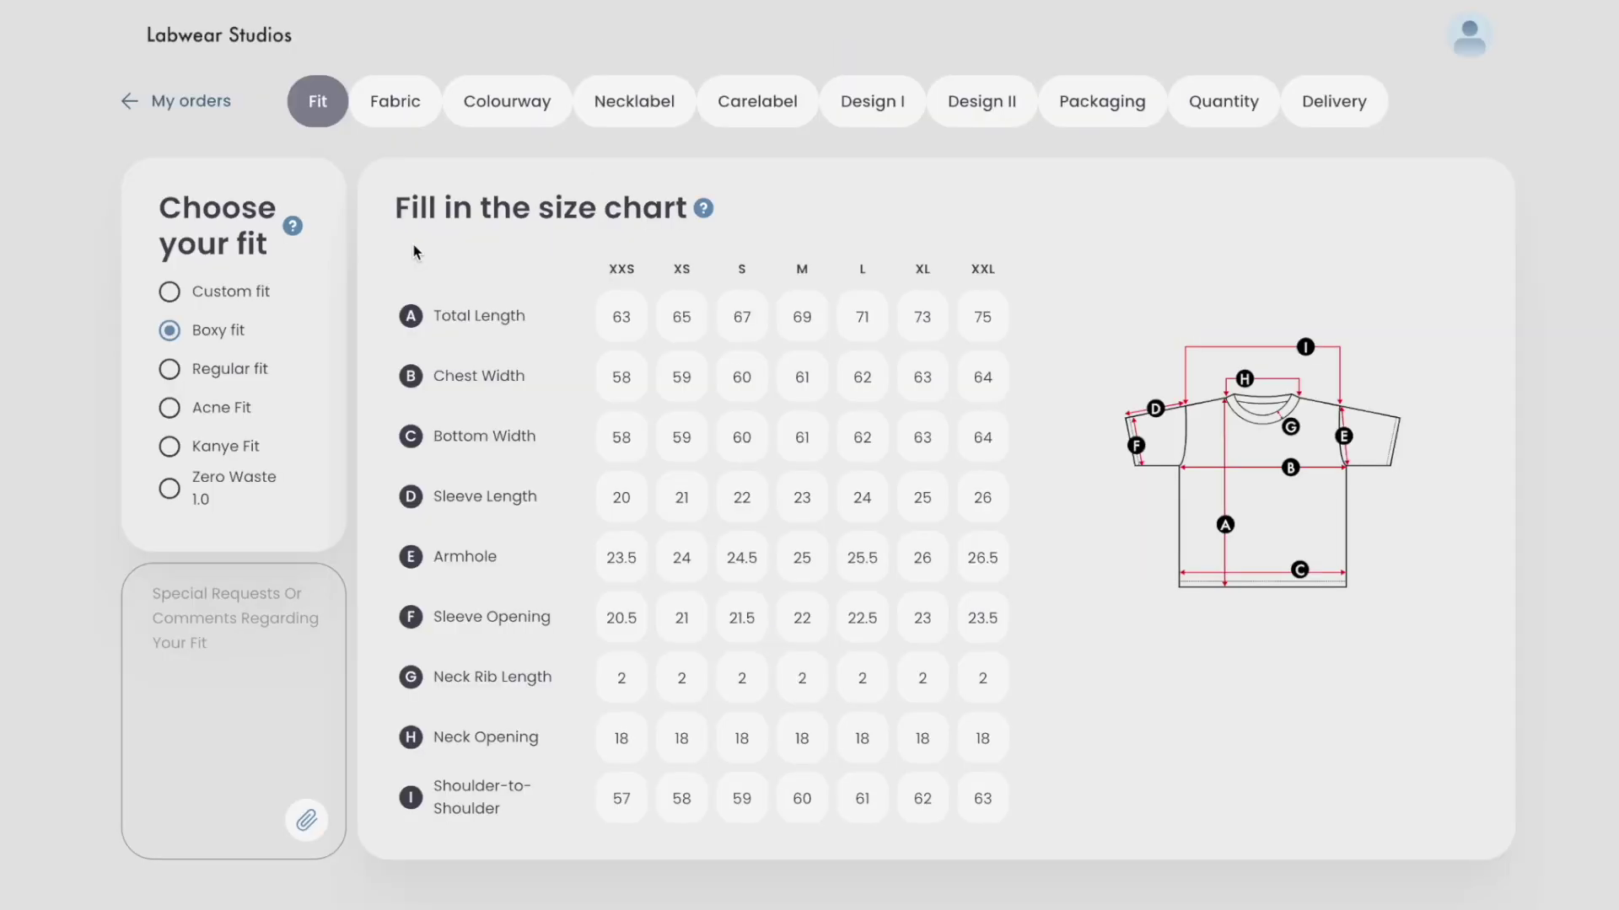
pyautogui.click(170, 292)
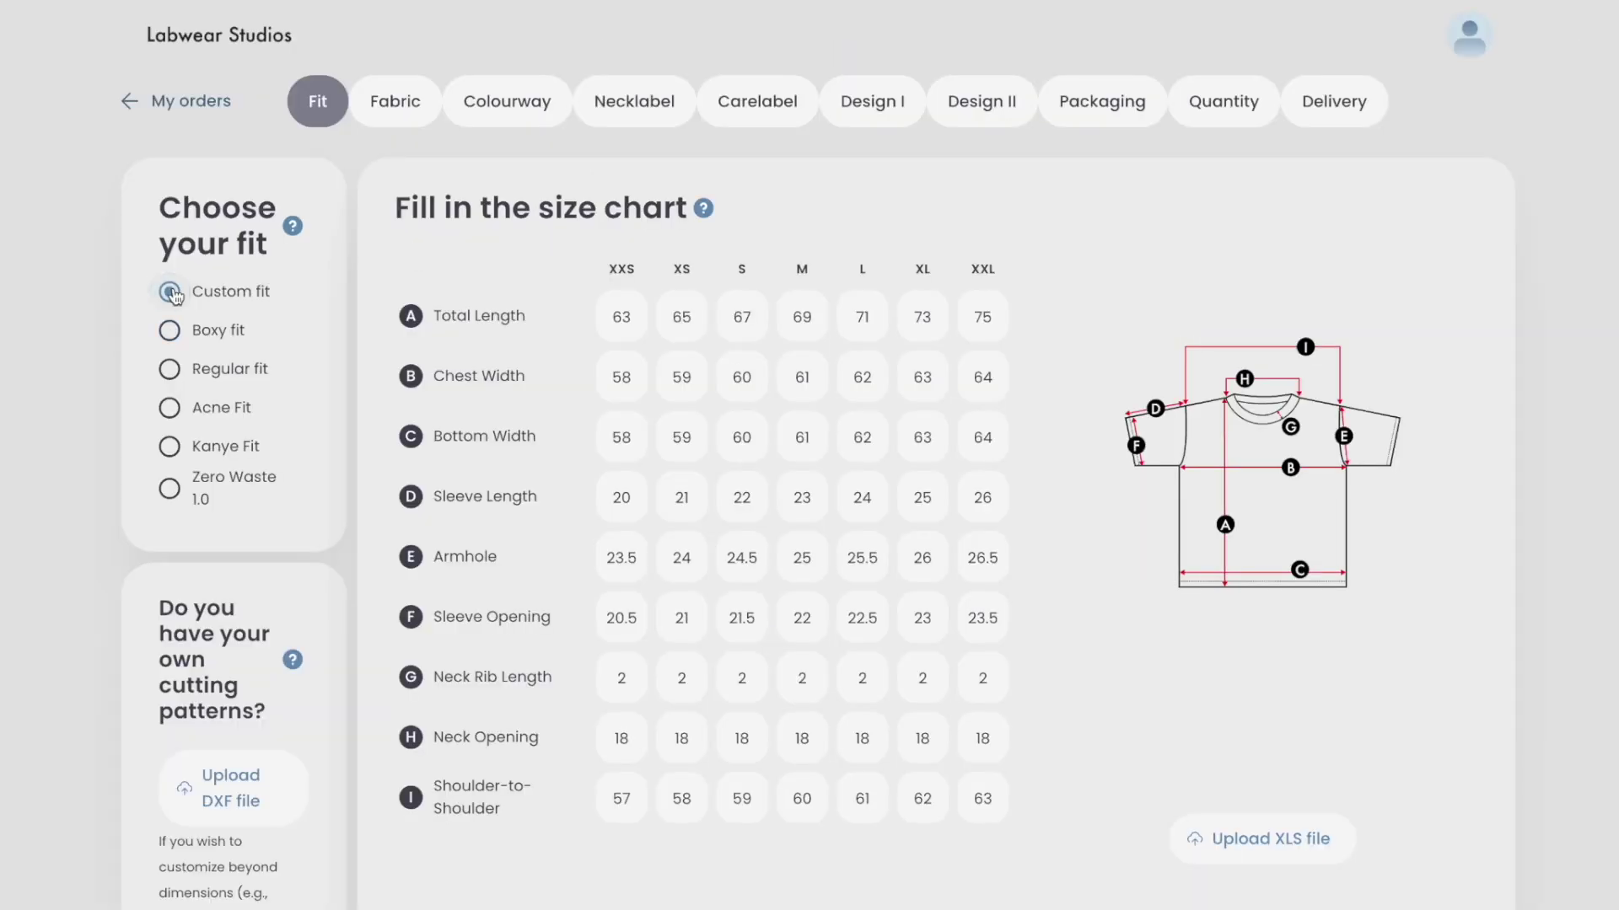
pyautogui.click(170, 332)
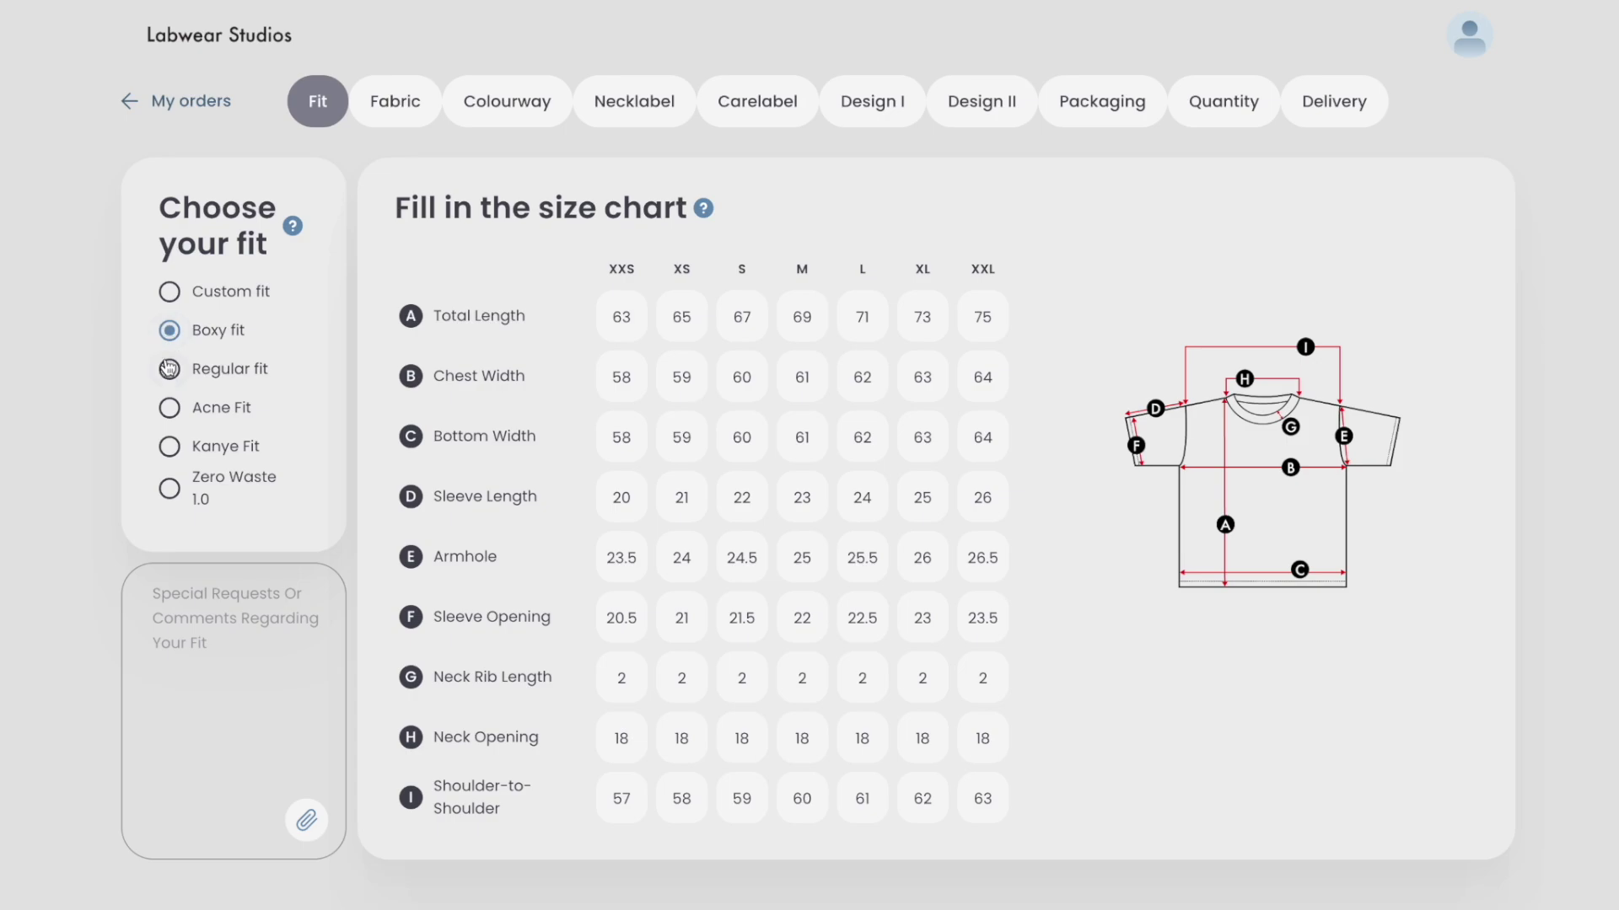
# Customize the size chart with a bottom width of 76 for size M and a total length of 0 for size S
pyautogui.click(681, 437)
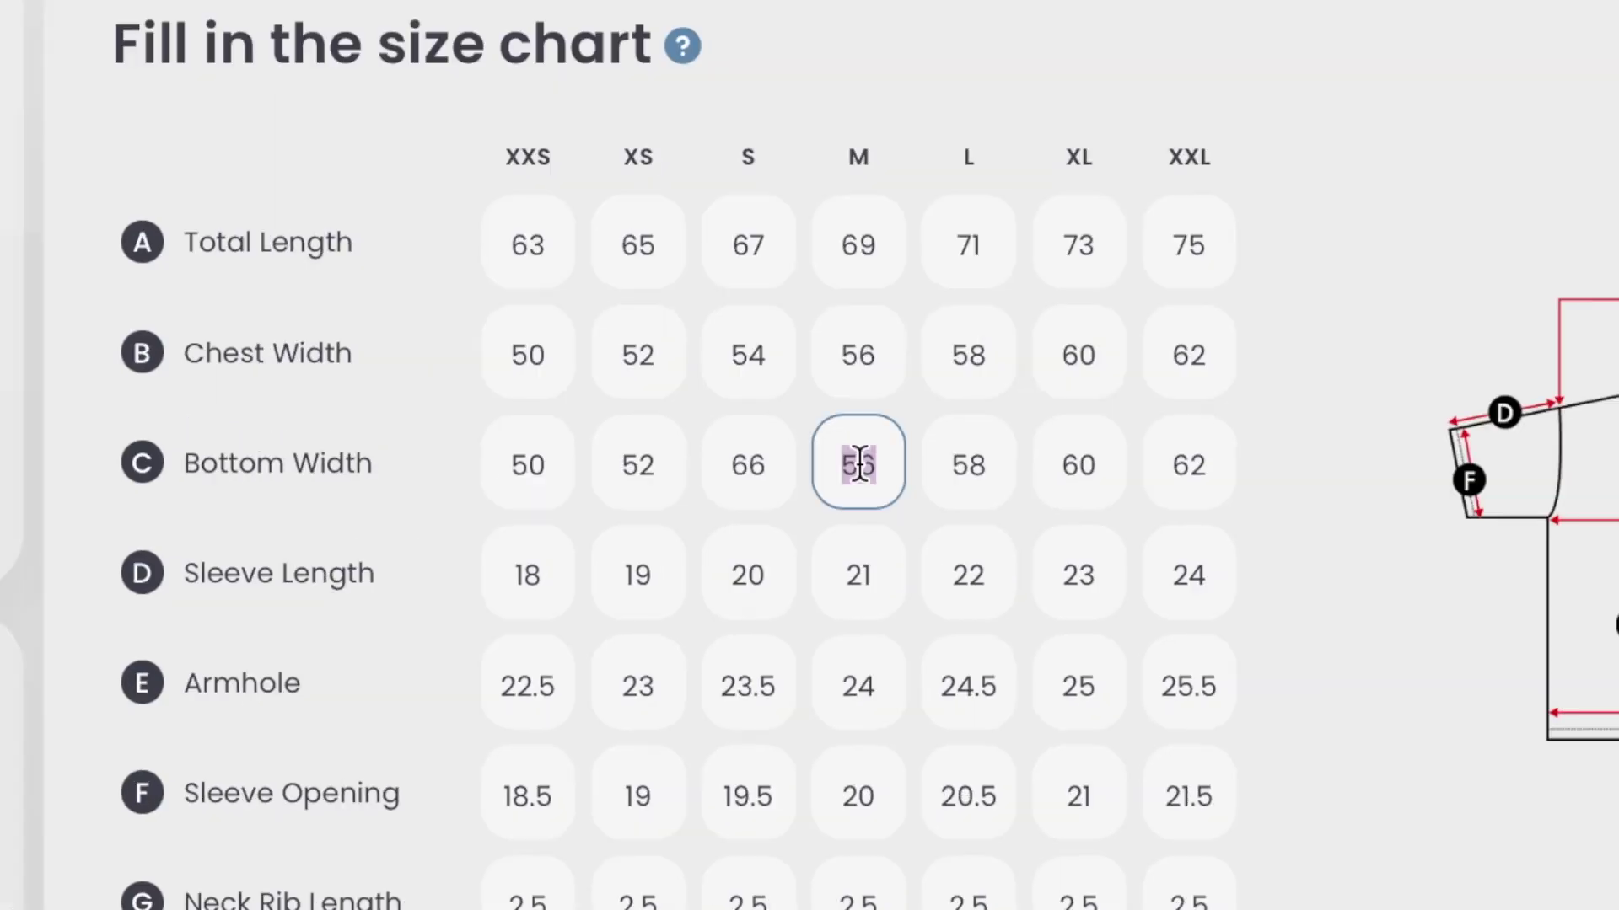
pyautogui.write('76')
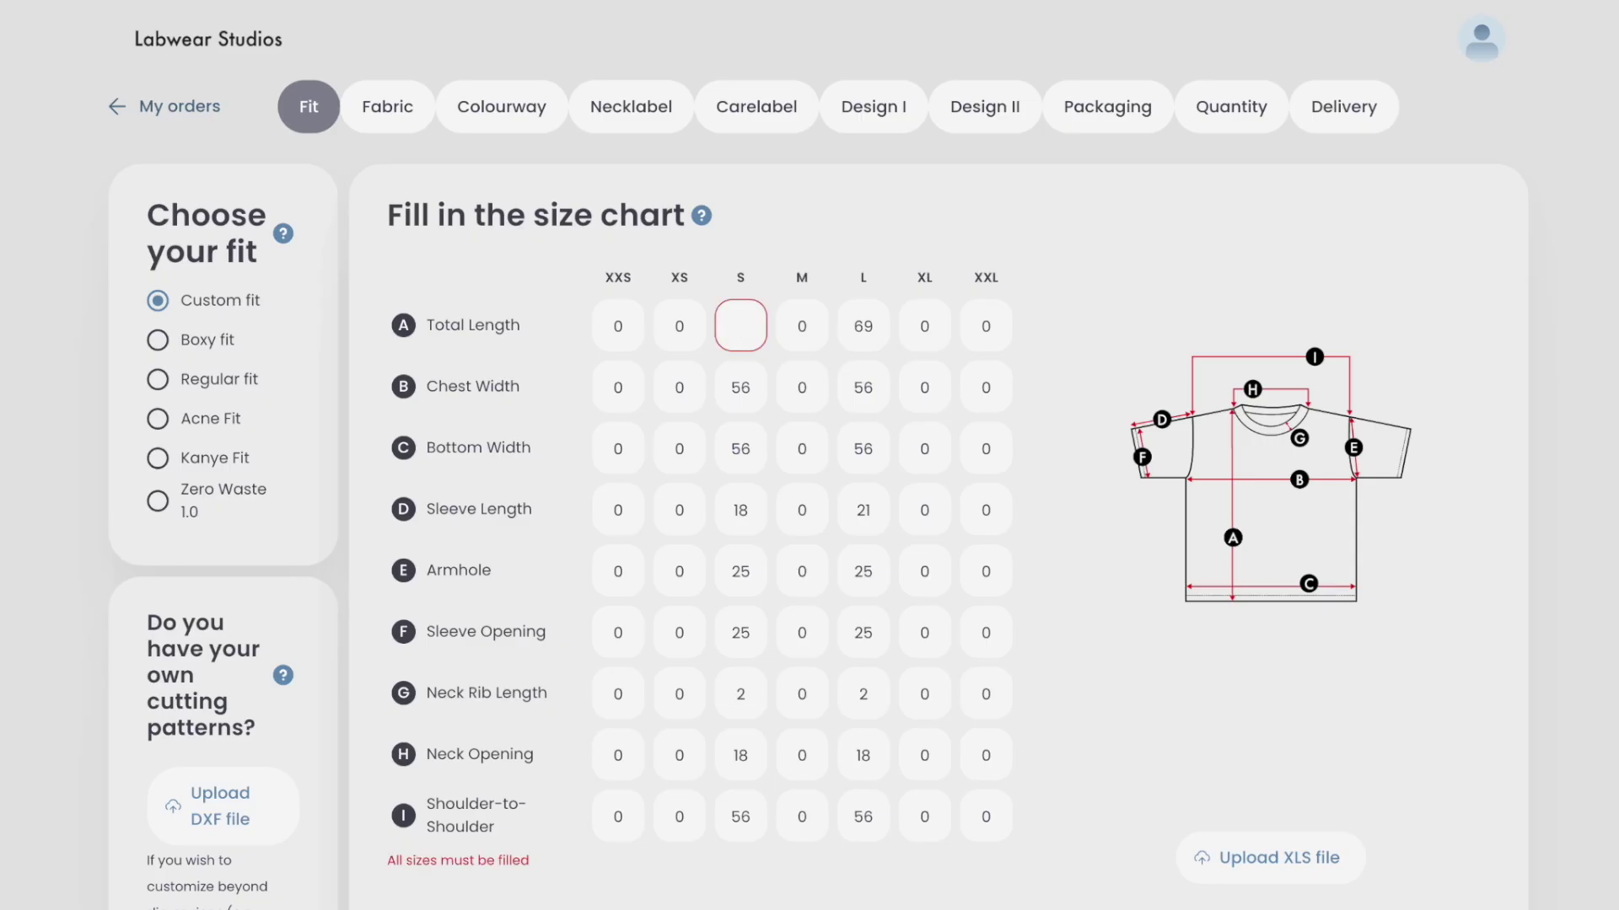
pyautogui.write('0')
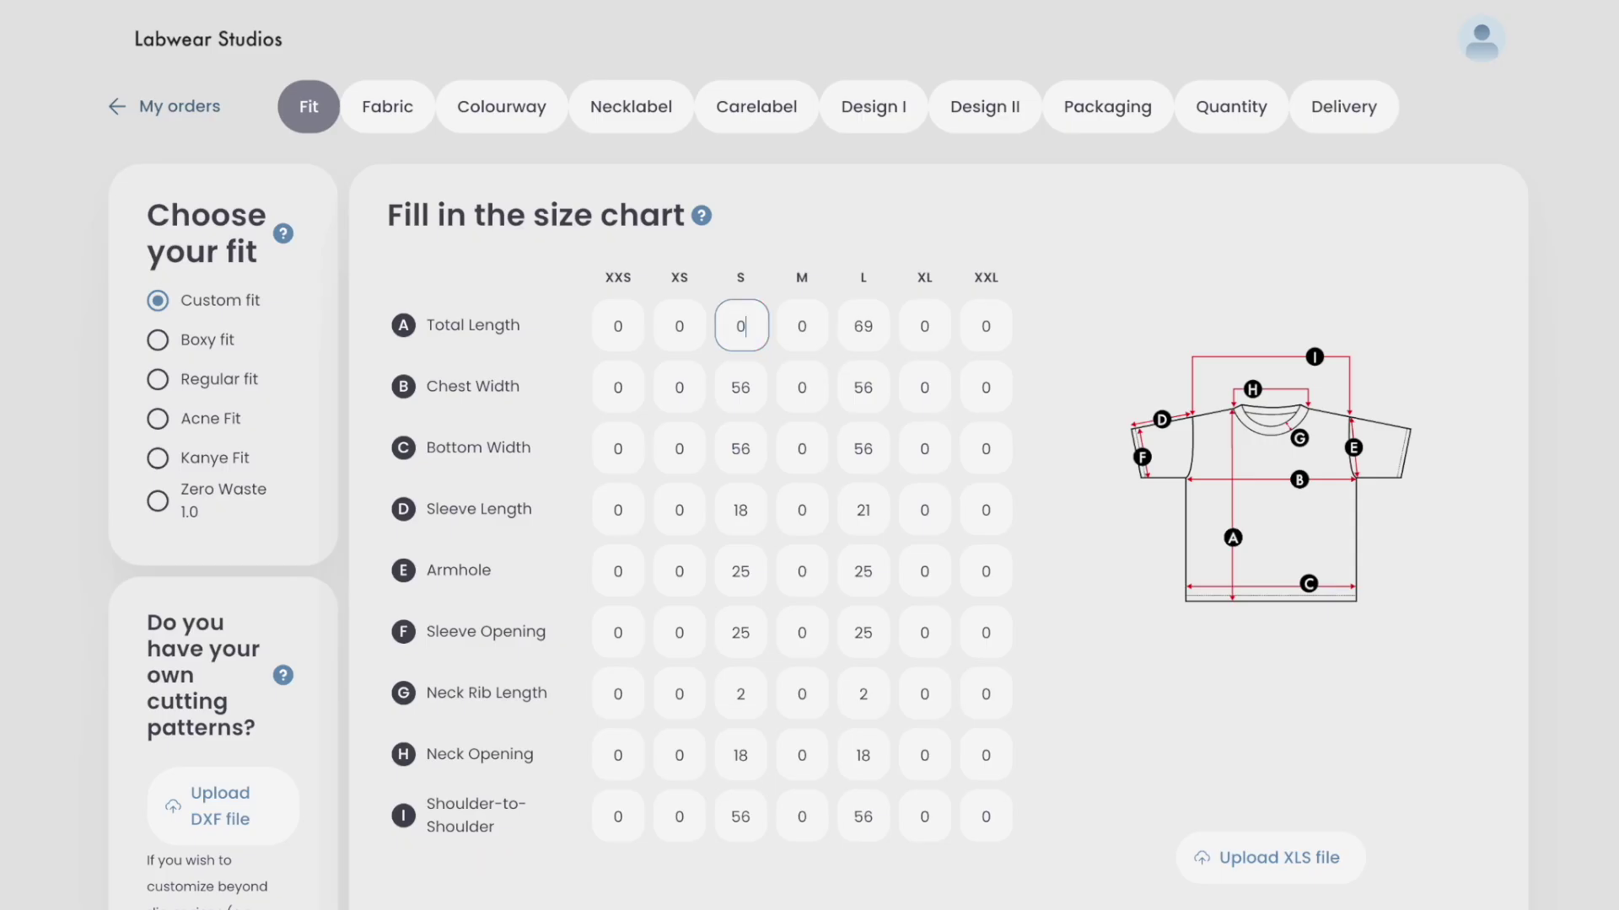
pyautogui.click(751, 450)
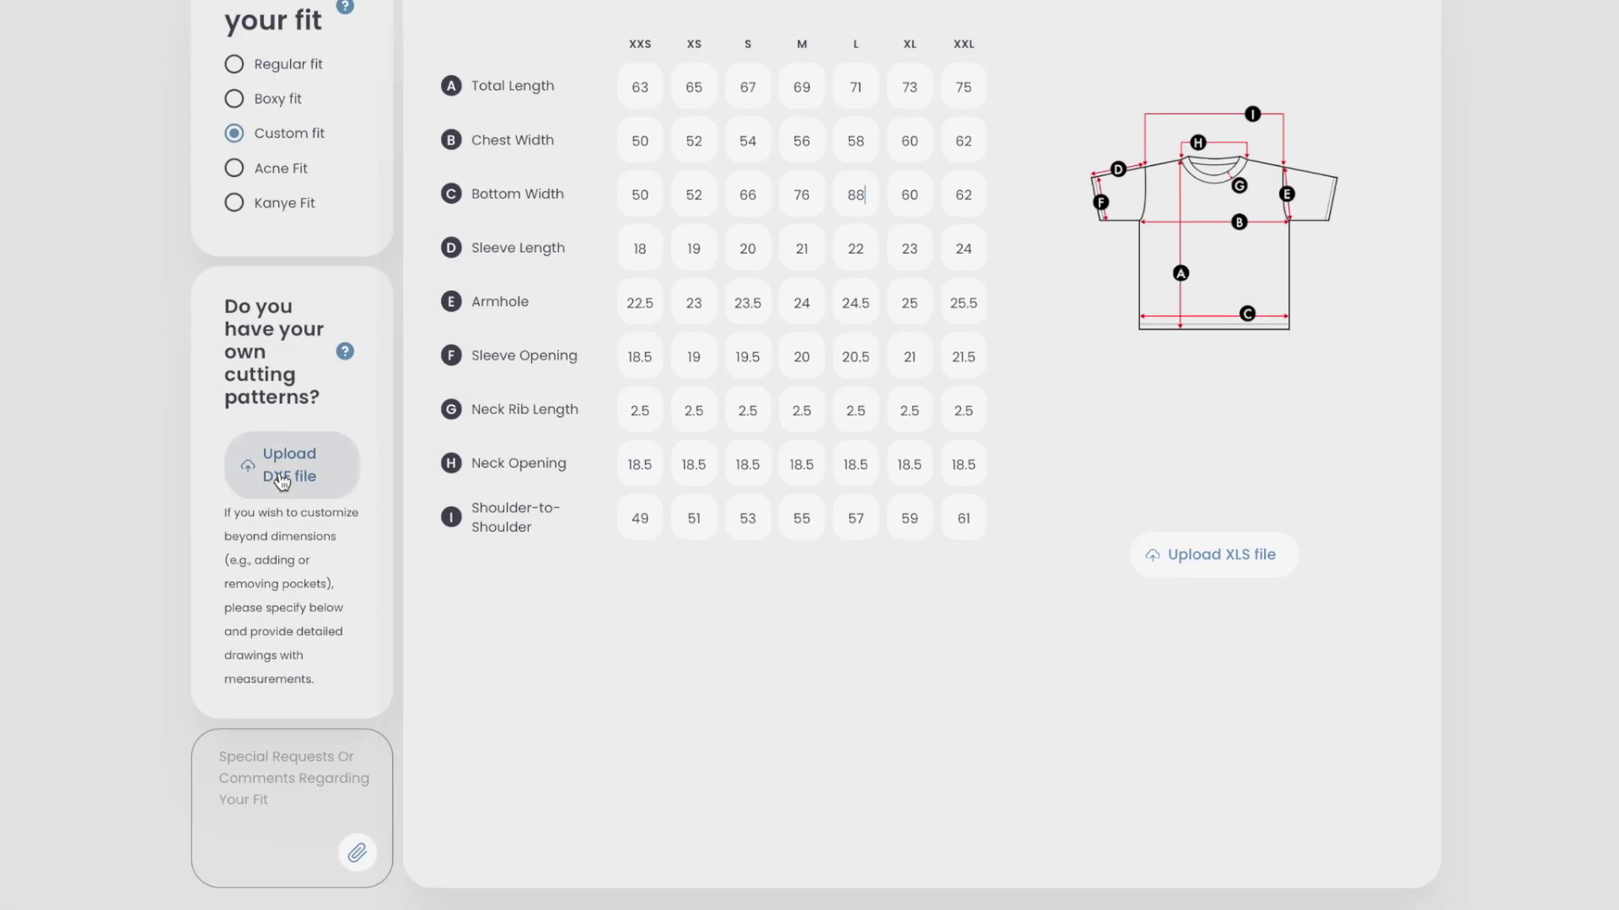
# Switch to CLO and export the hoodie's pattern to the Desktop as a DXF file named "Cutting-Pattern Hoodie"
pyautogui.click(282, 481)
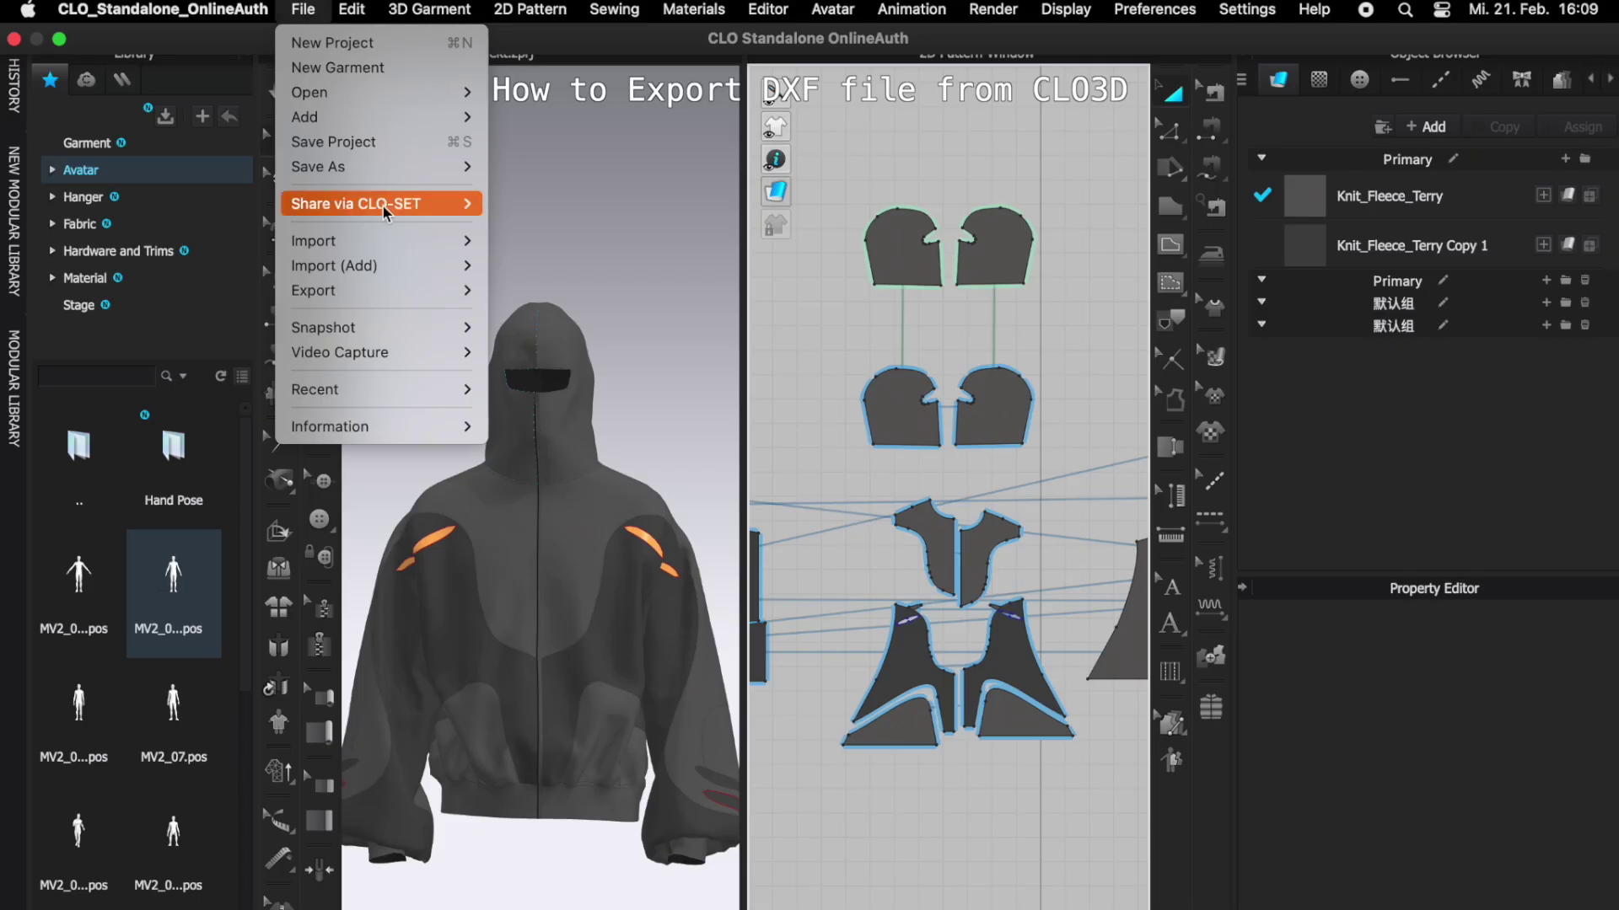
pyautogui.moveTo(447, 292)
pyautogui.click(587, 292)
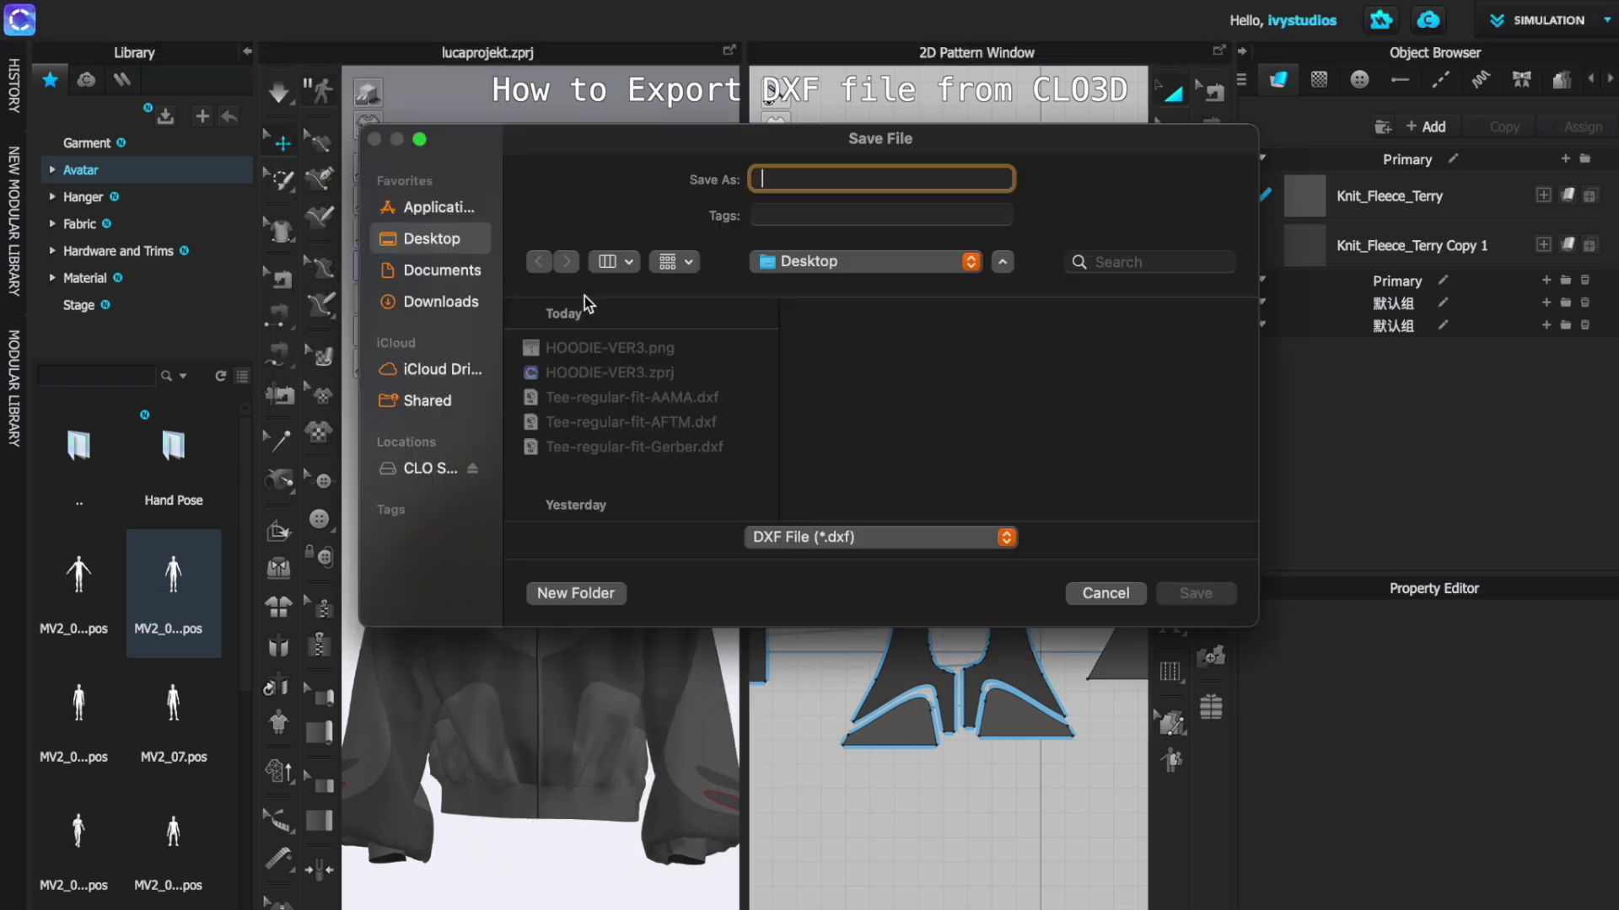
pyautogui.write('Cutti')
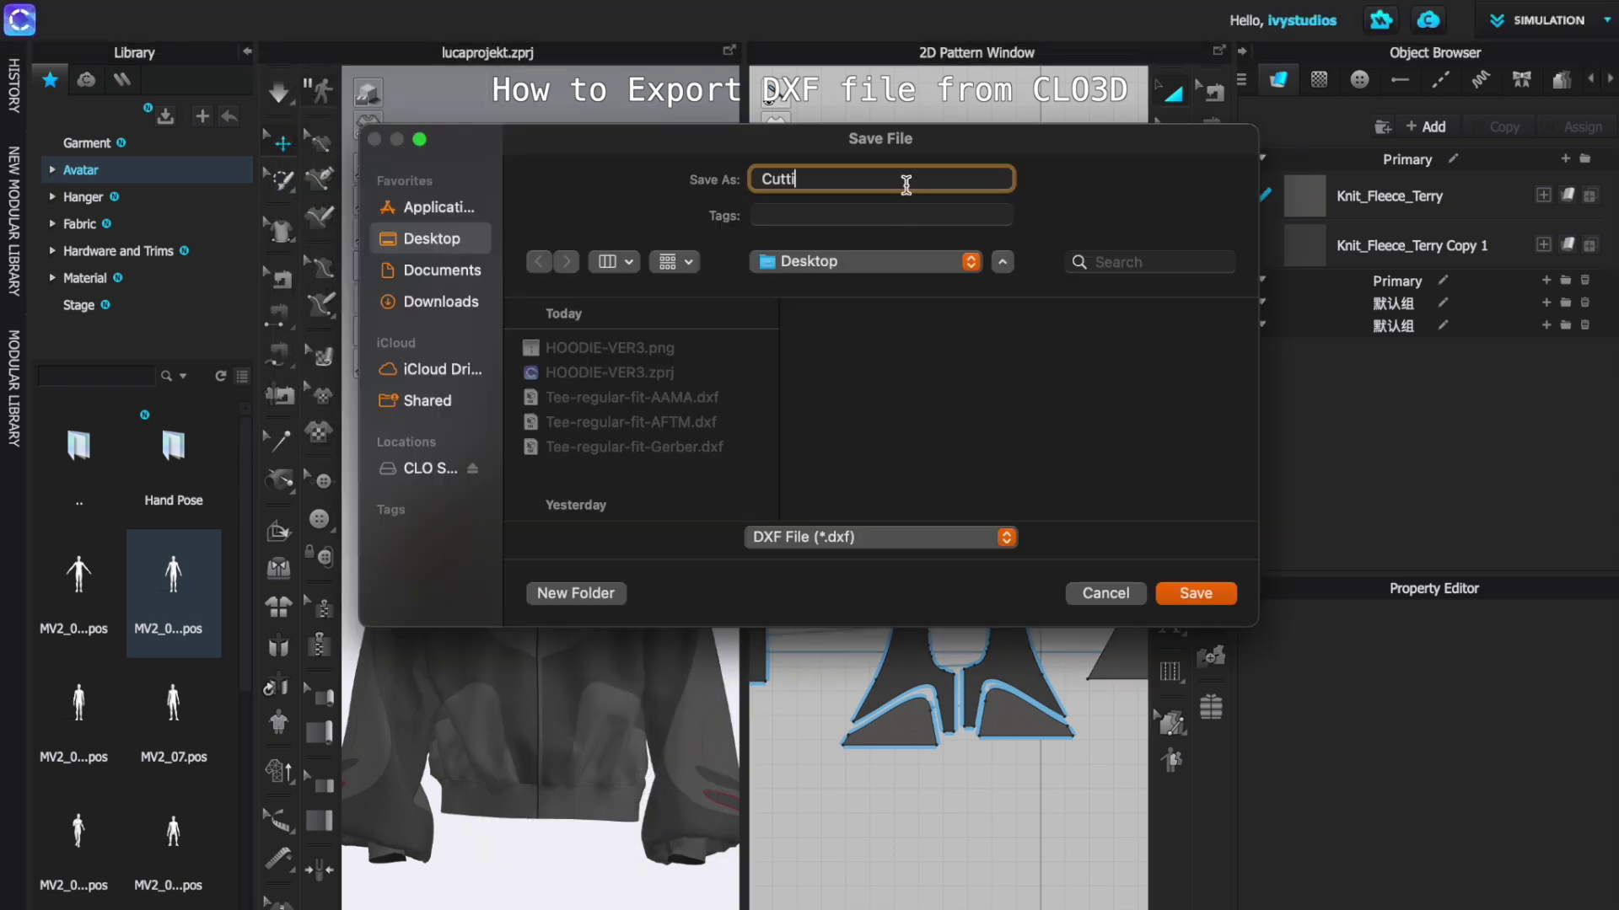
pyautogui.write('ng-Pattern Hoodie')
pyautogui.click(1195, 593)
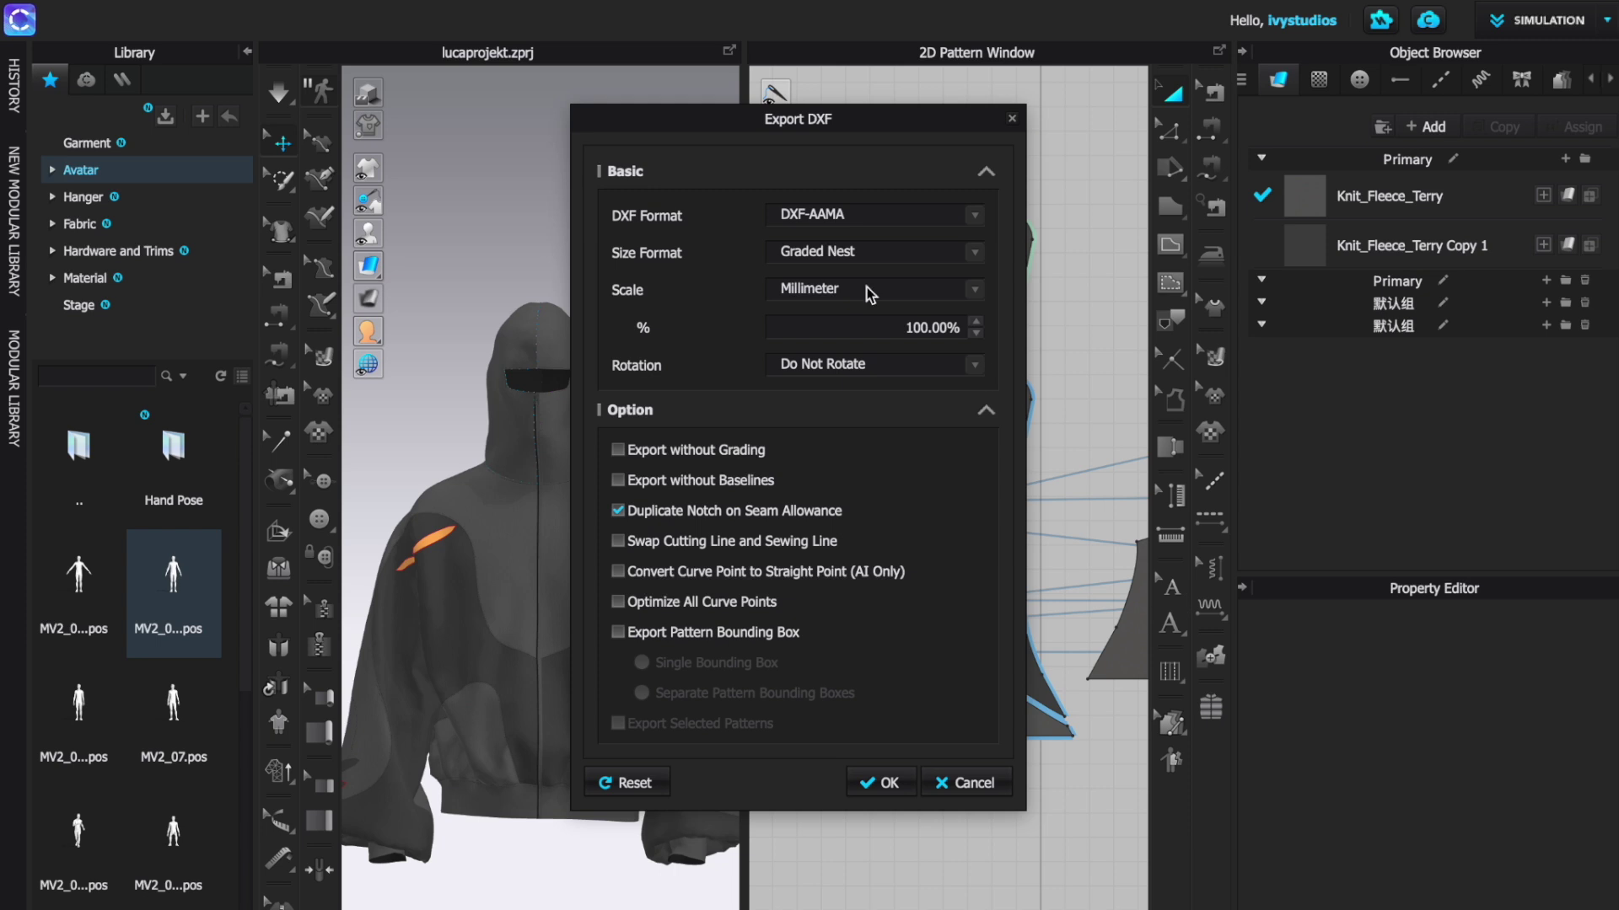
pyautogui.click(868, 214)
pyautogui.click(868, 233)
pyautogui.click(877, 783)
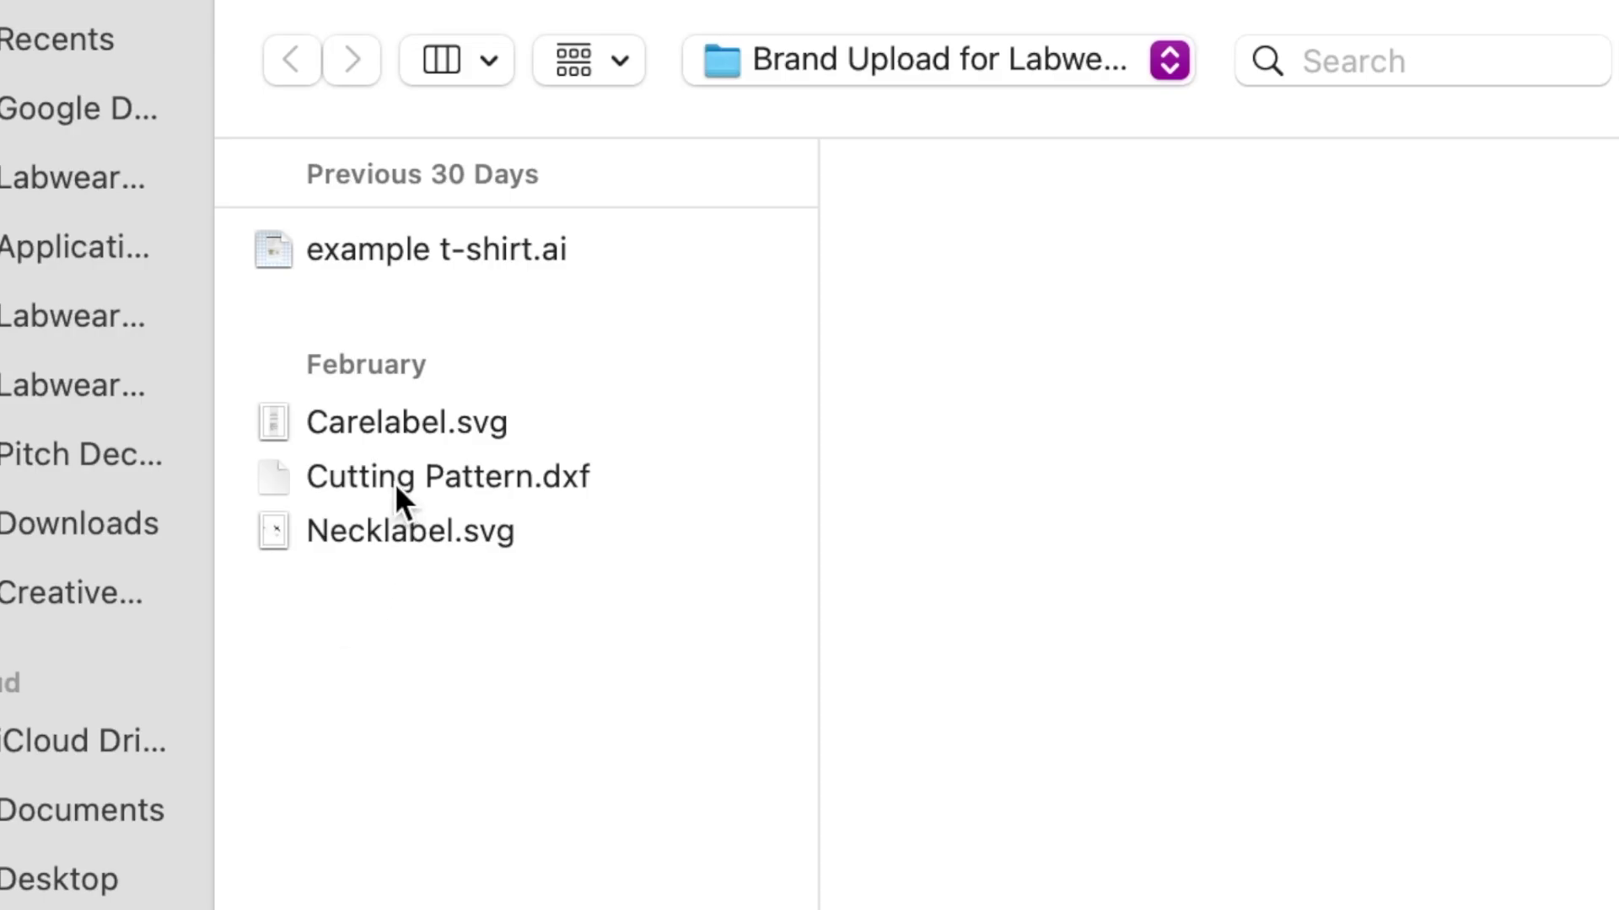
# Switch to the Labwear Studios order, select Cutting Pattern.dxf for upload, and choose the Jersey, 295GSM, 100% cotton fabric
pyautogui.click(381, 472)
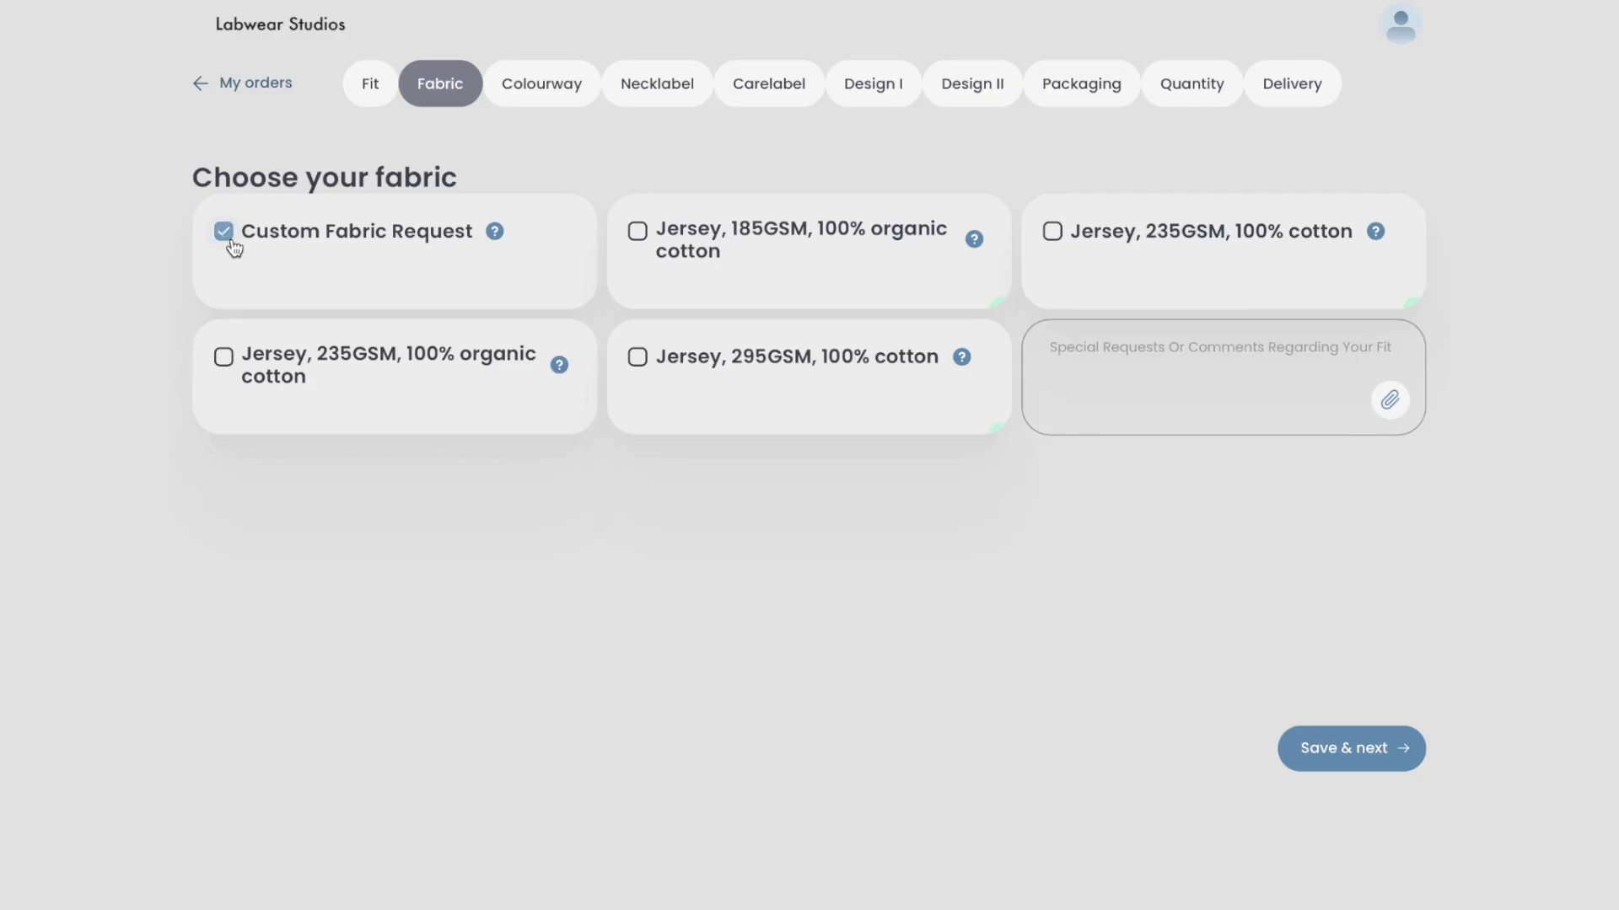
pyautogui.click(639, 236)
pyautogui.click(639, 357)
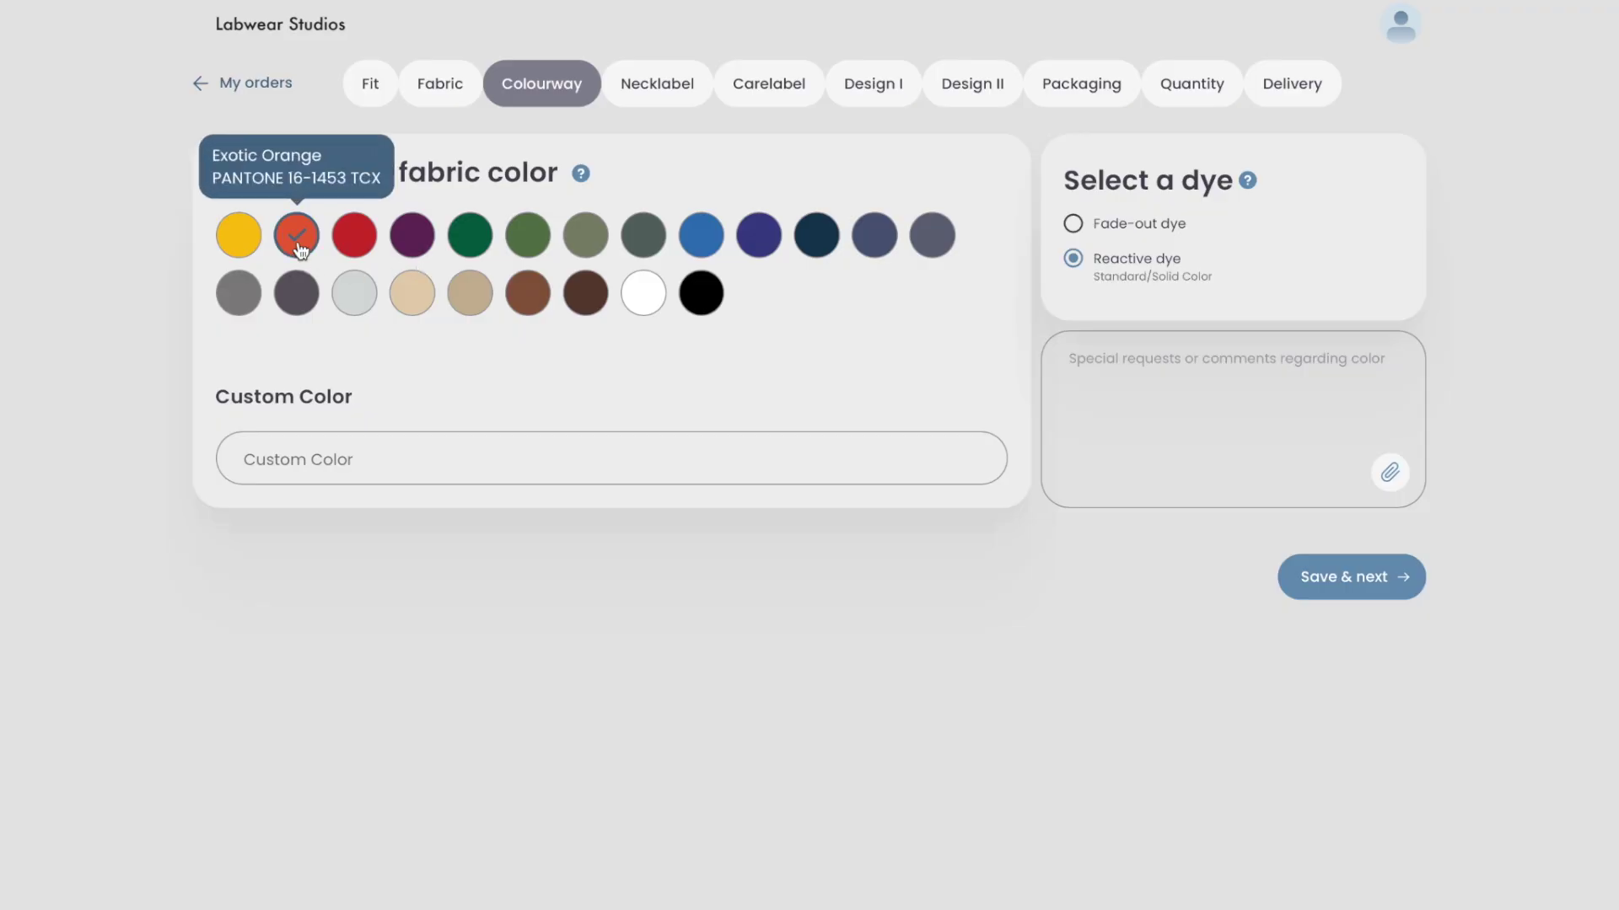
# Set the colourway to a green swatch with custom color 14-8765 and choose Fade-out dye
pyautogui.click(236, 245)
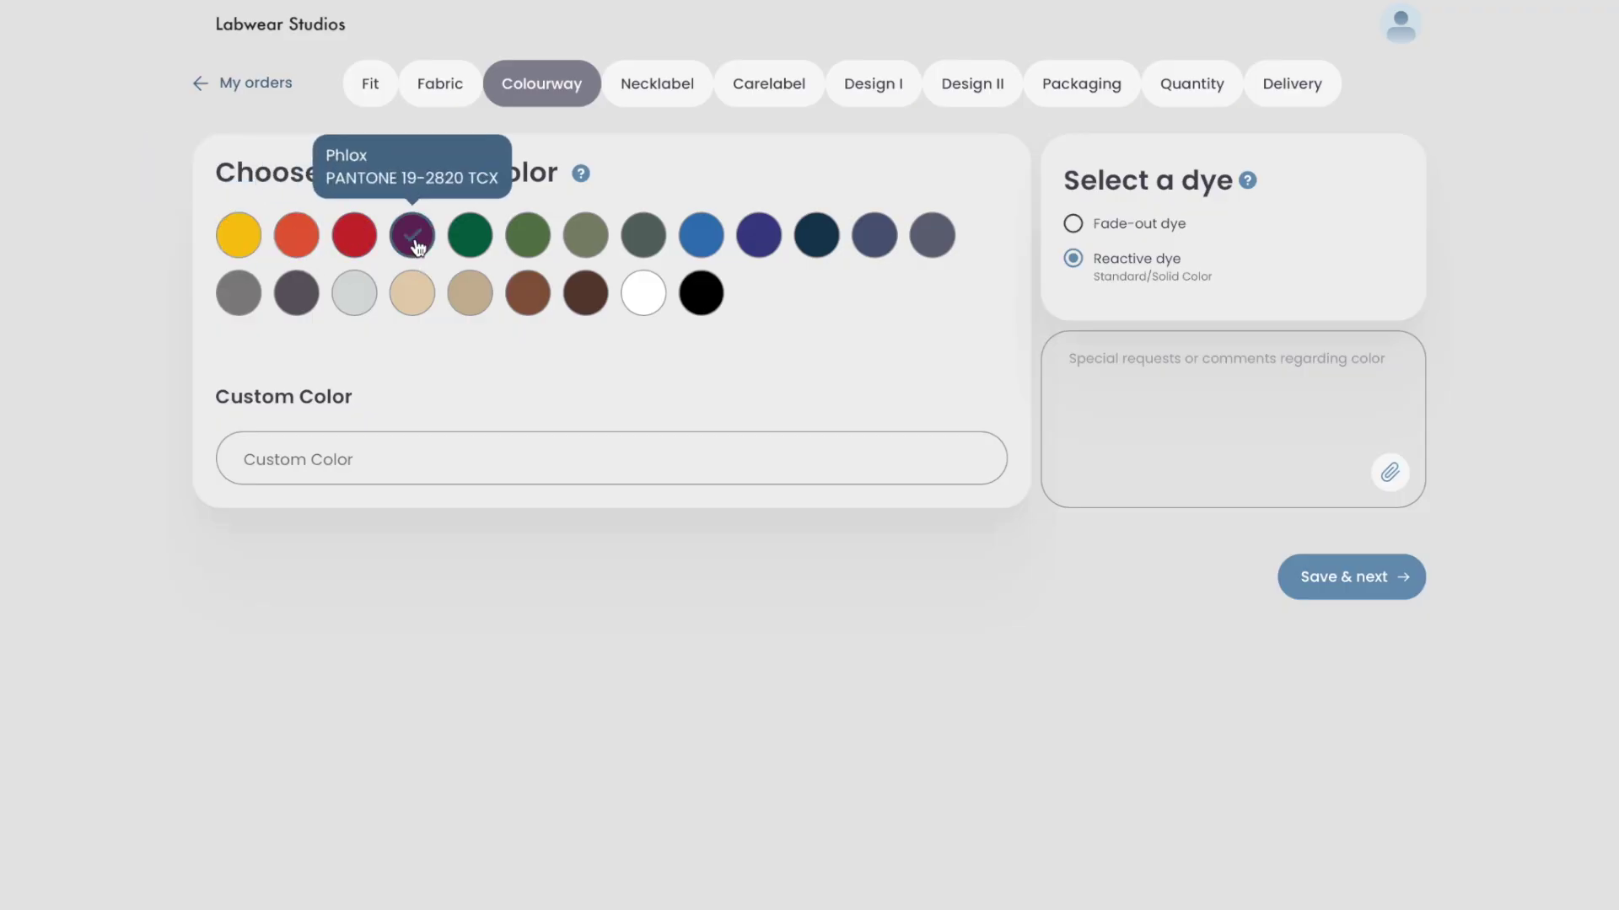
pyautogui.click(528, 234)
pyautogui.click(337, 458)
pyautogui.write('14-8765')
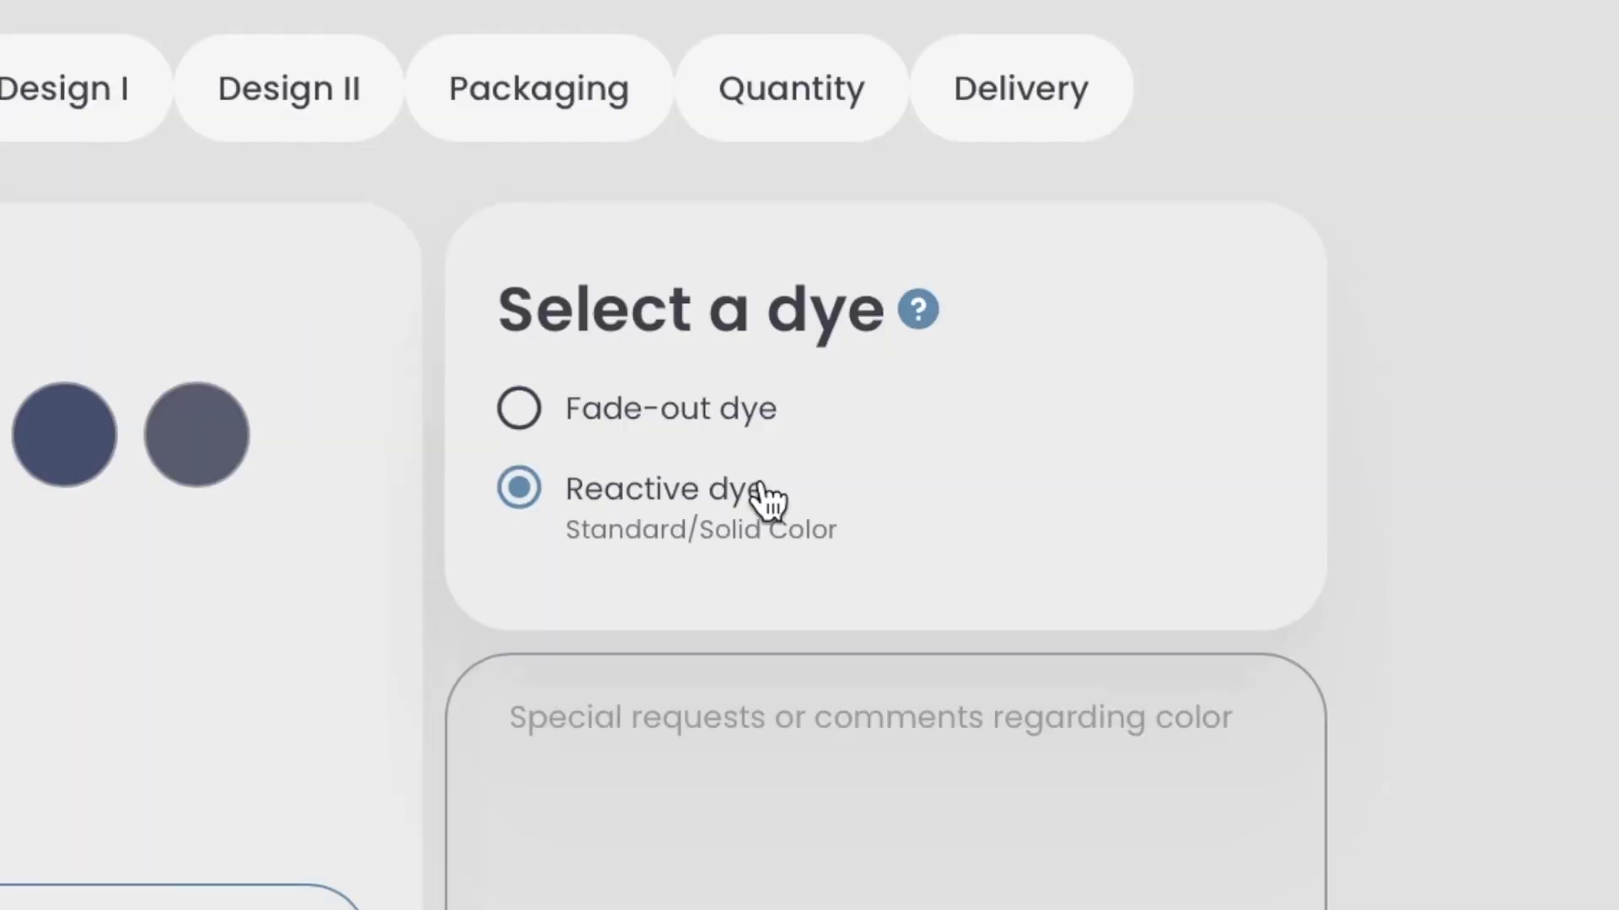
pyautogui.click(567, 495)
pyautogui.click(523, 421)
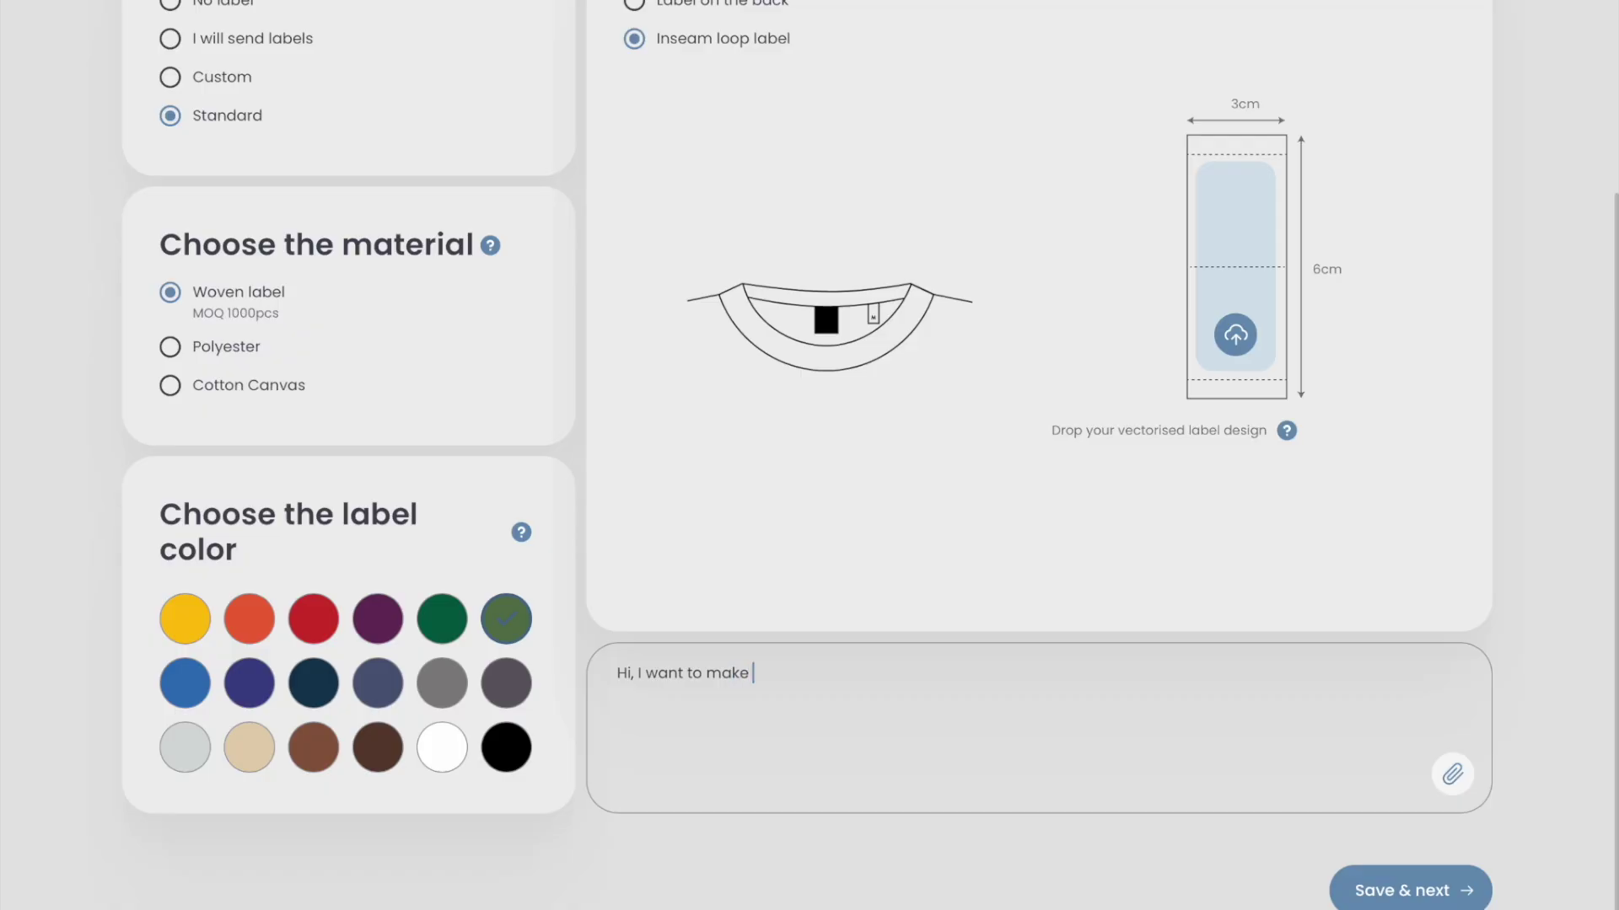
# Complete the necklabel comment with the request "logo color that I attached below match Pantone 18"
pyautogui.write('logo color that I attached below match Pantone 18')
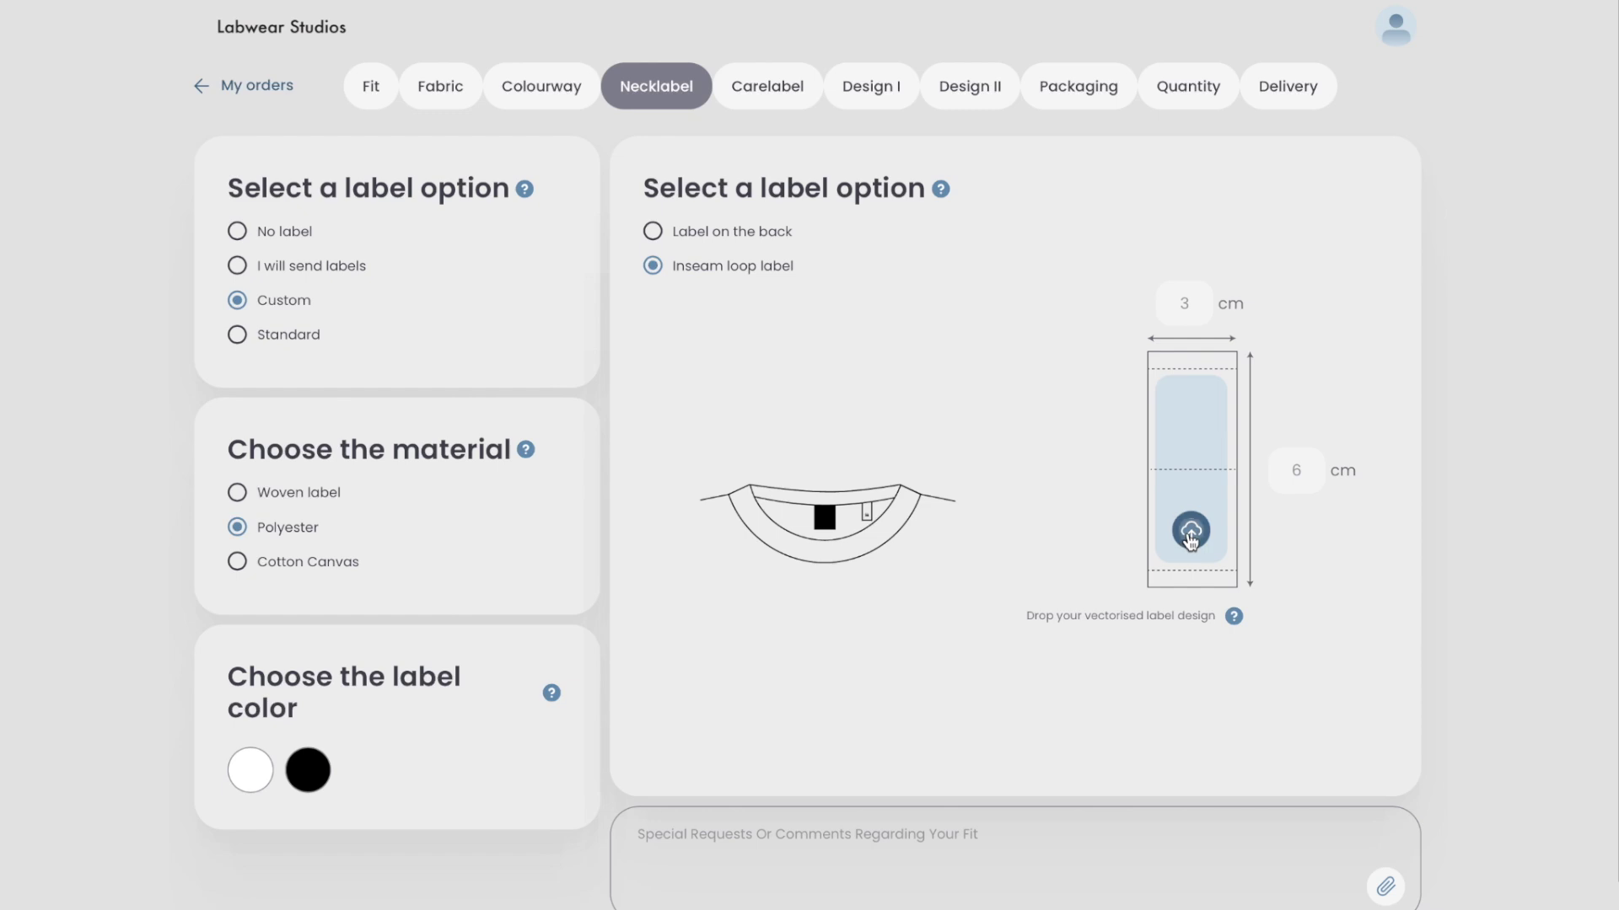
# Upload Necklabel.svg as the custom inseam loop label design and choose Black as the label color
pyautogui.click(1191, 531)
pyautogui.click(628, 279)
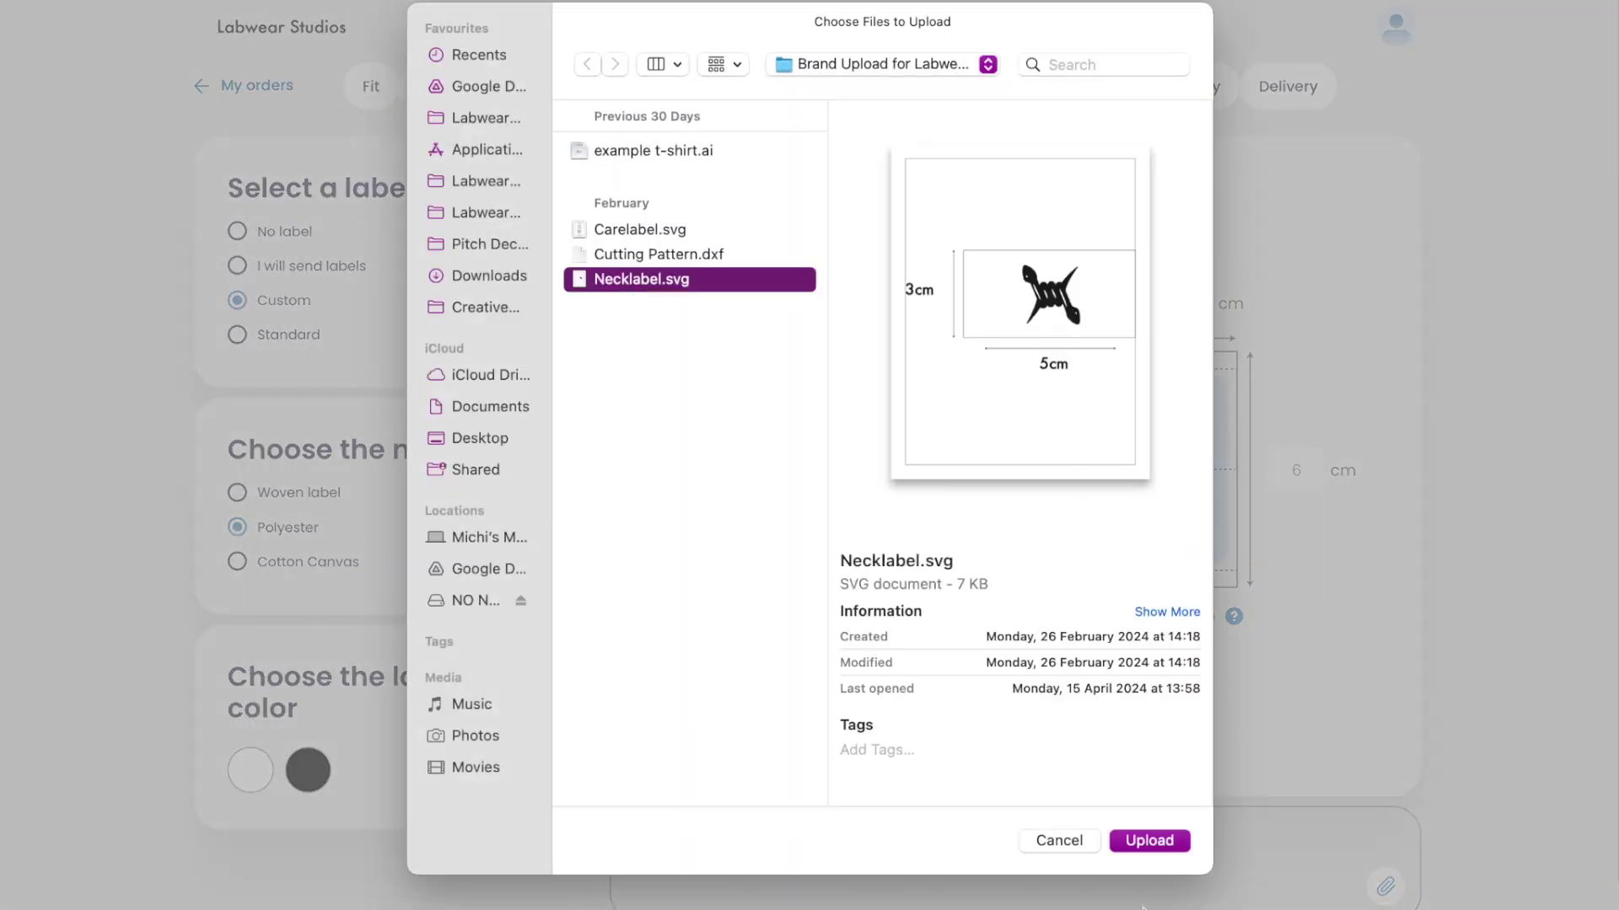
pyautogui.click(1144, 834)
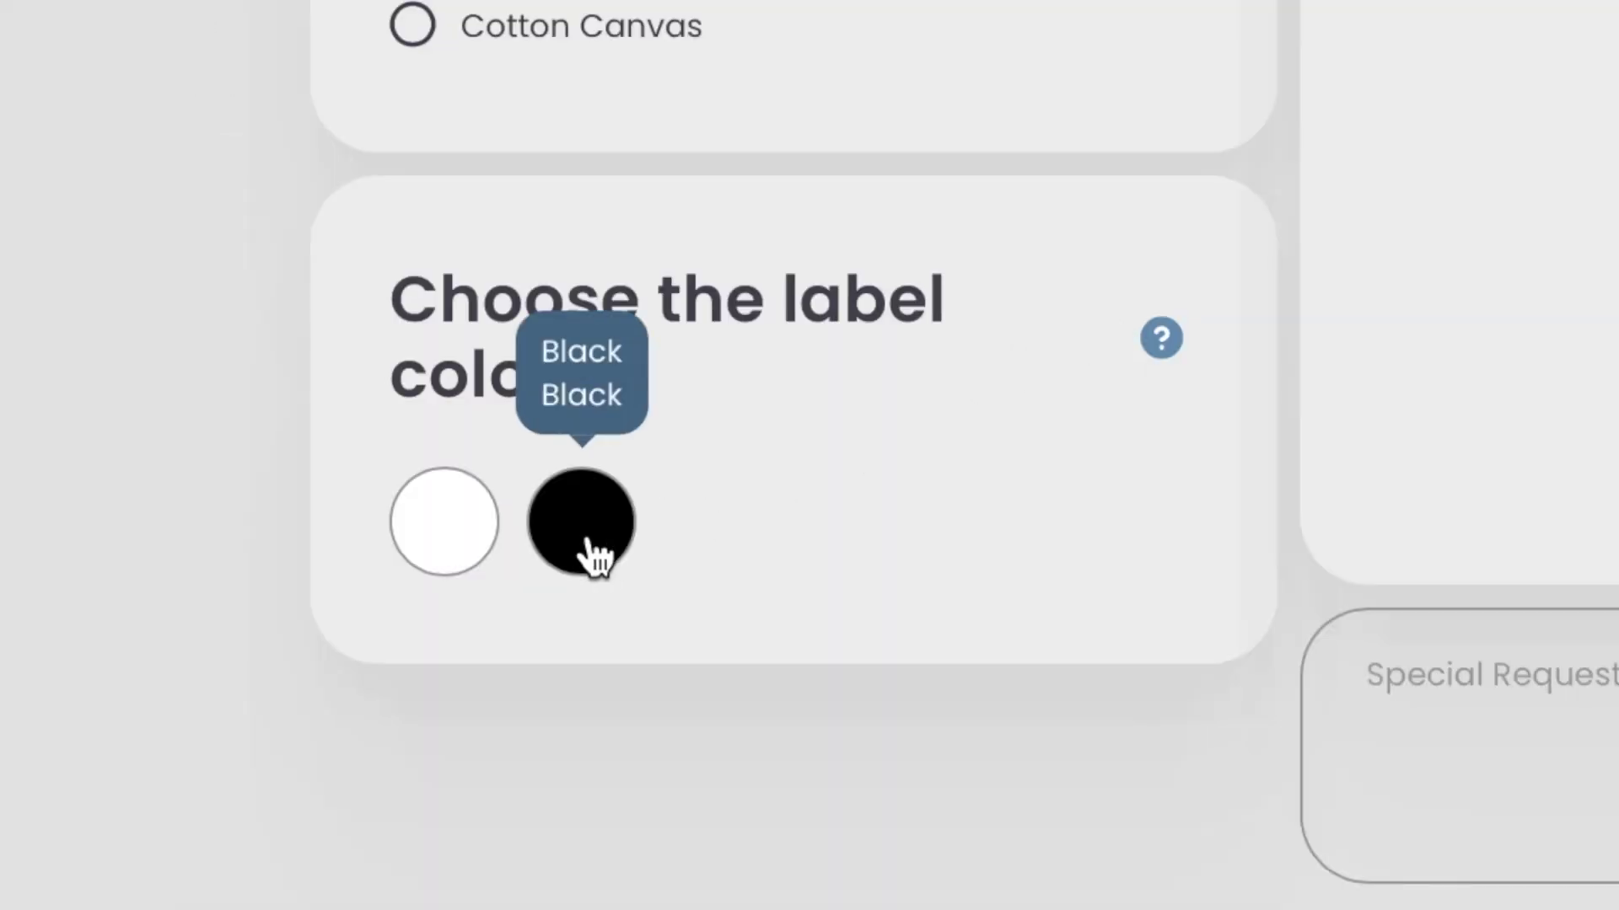
pyautogui.click(593, 552)
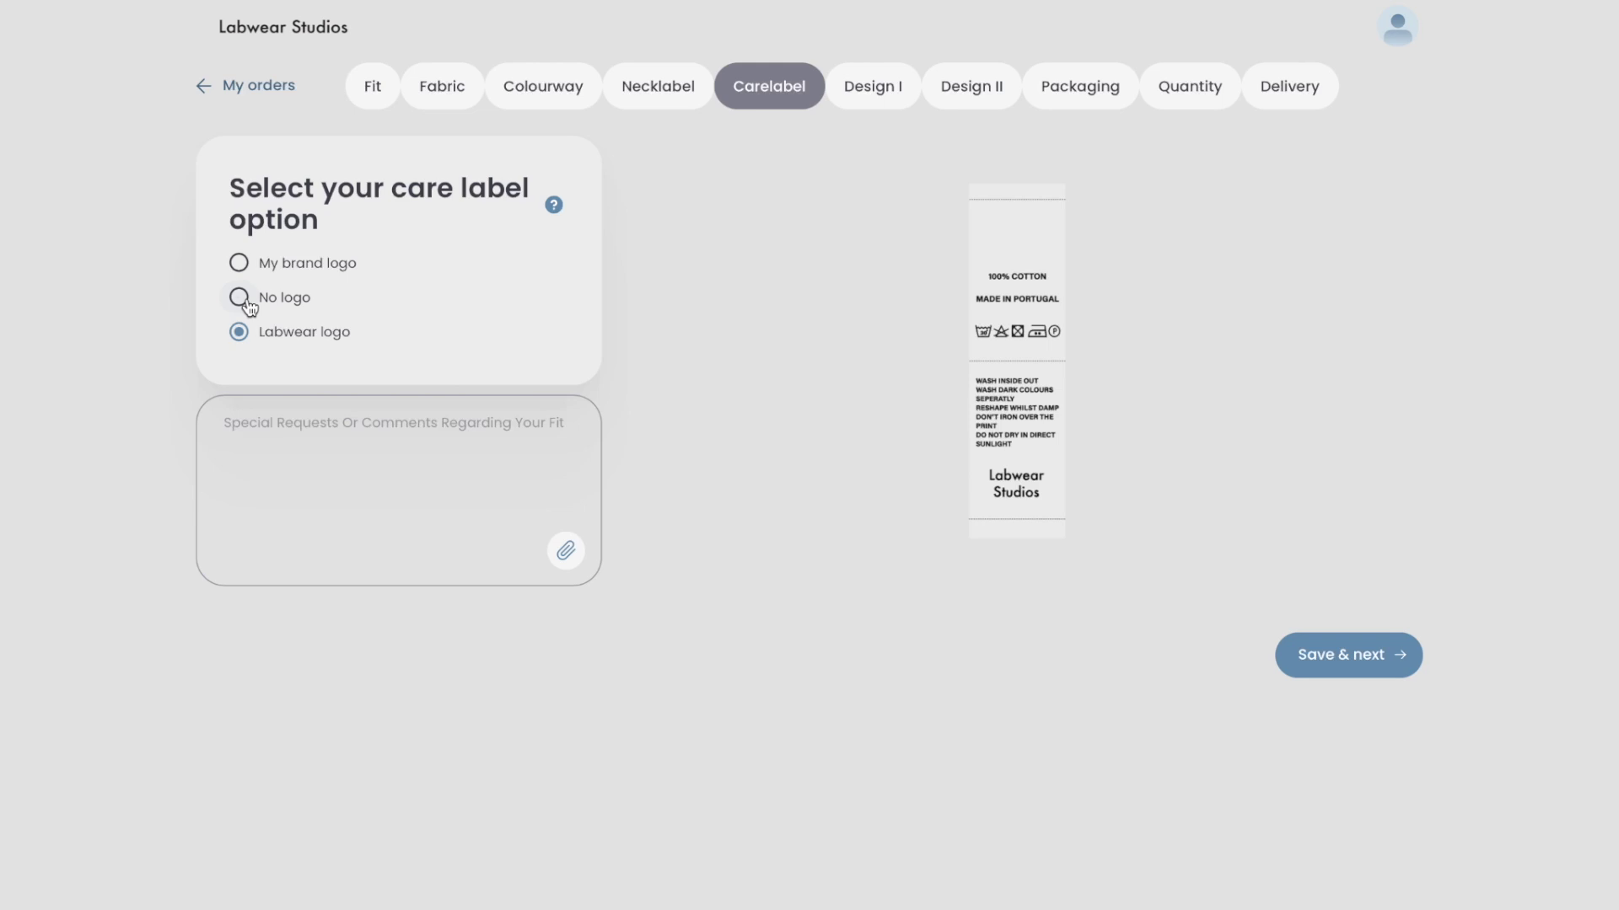
# Set the care label option to My brand logo, upload Carelabel.svg as its design, and save the care label
pyautogui.click(240, 300)
pyautogui.click(238, 262)
pyautogui.click(1016, 540)
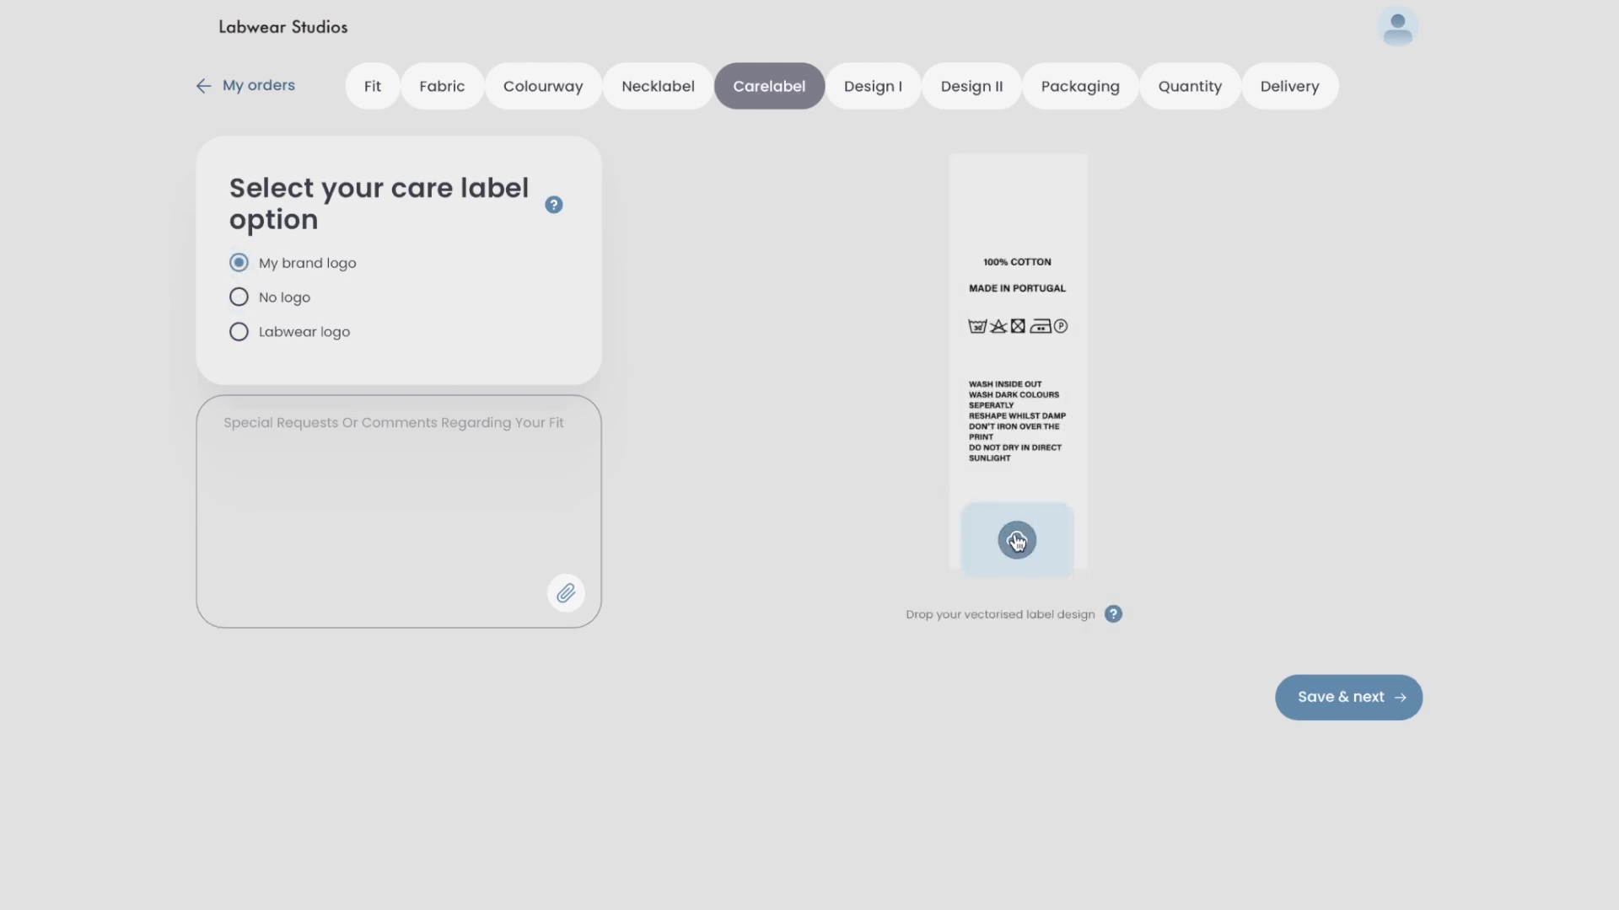
pyautogui.click(671, 229)
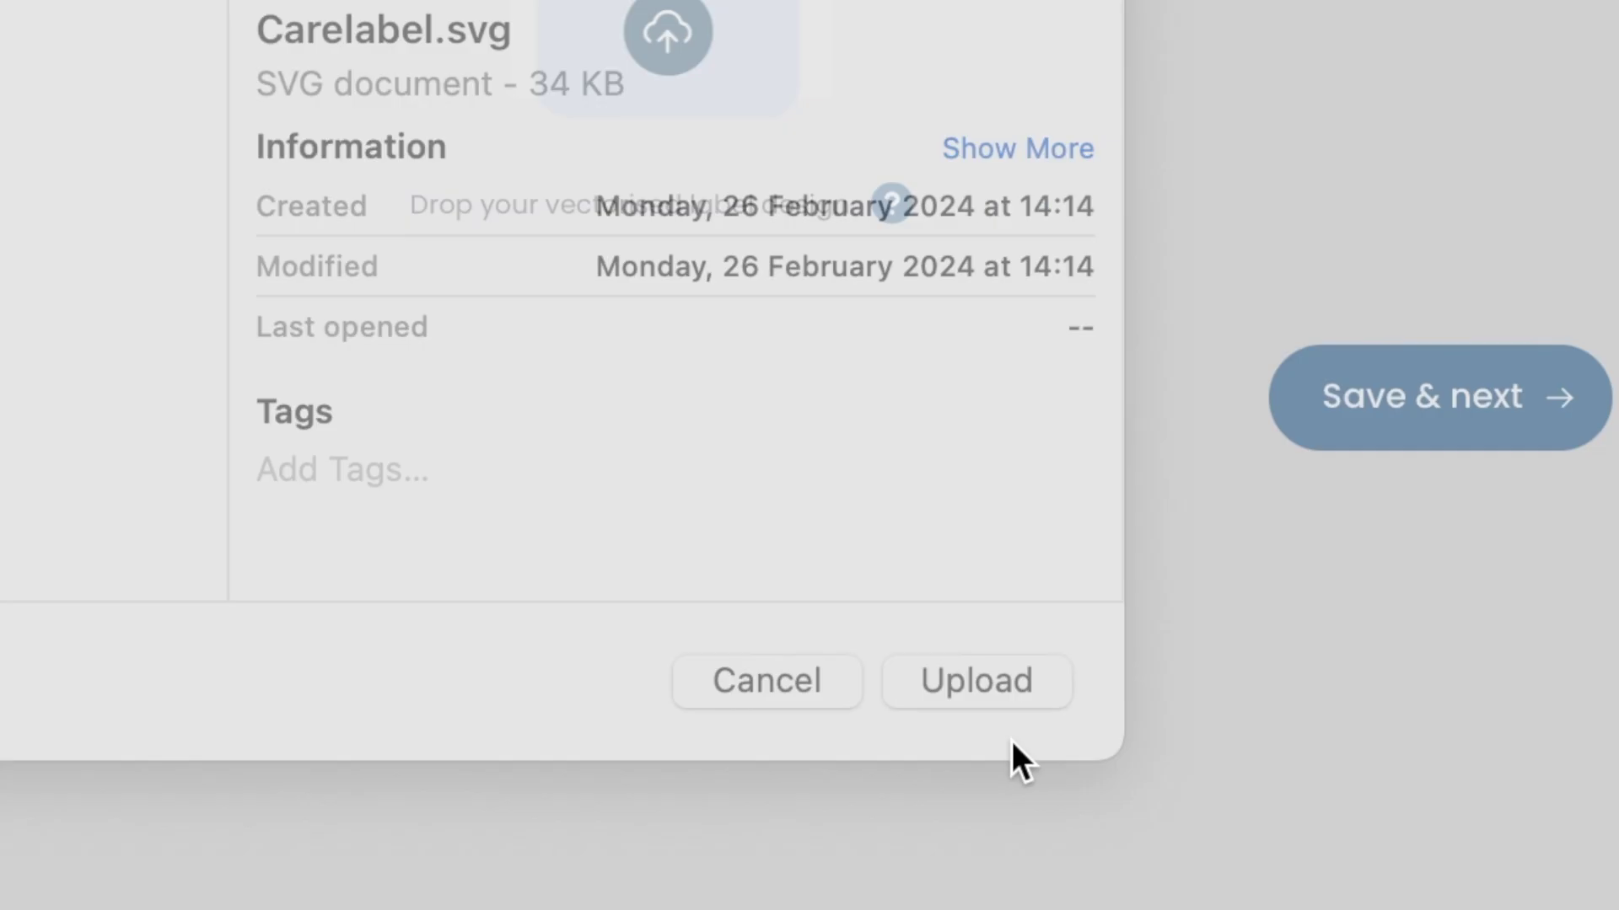
pyautogui.click(1149, 841)
pyautogui.moveTo(1111, 615)
pyautogui.click(1302, 695)
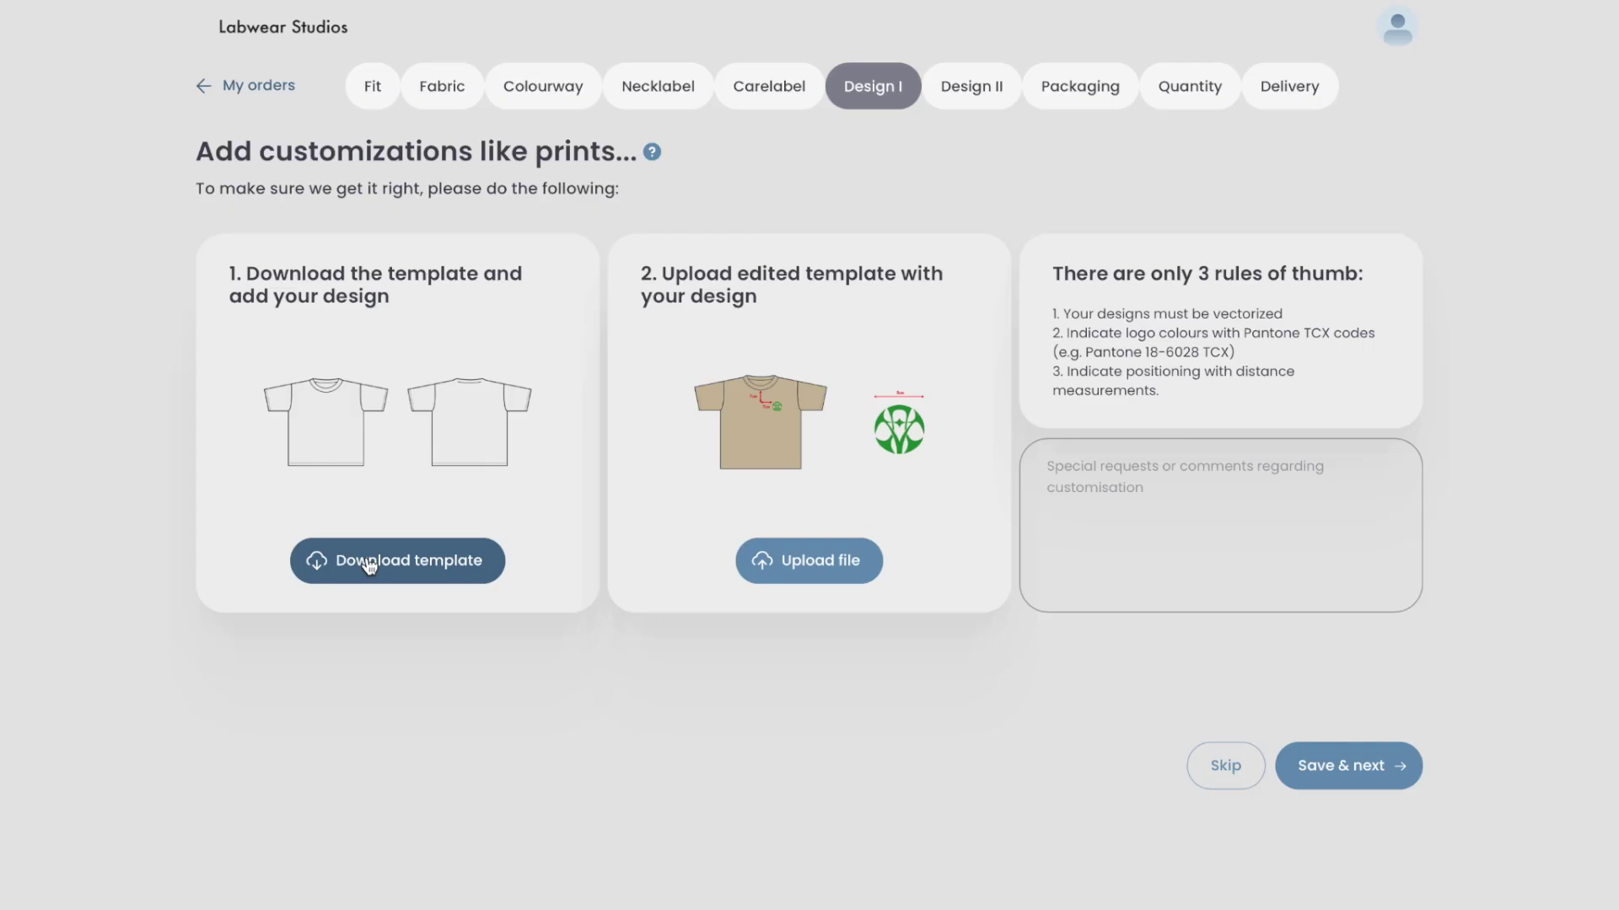
# Download the T-shirt design template and open "t-shirt template Kopie.pdf" in Adobe Illustrator 2024
pyautogui.click(368, 561)
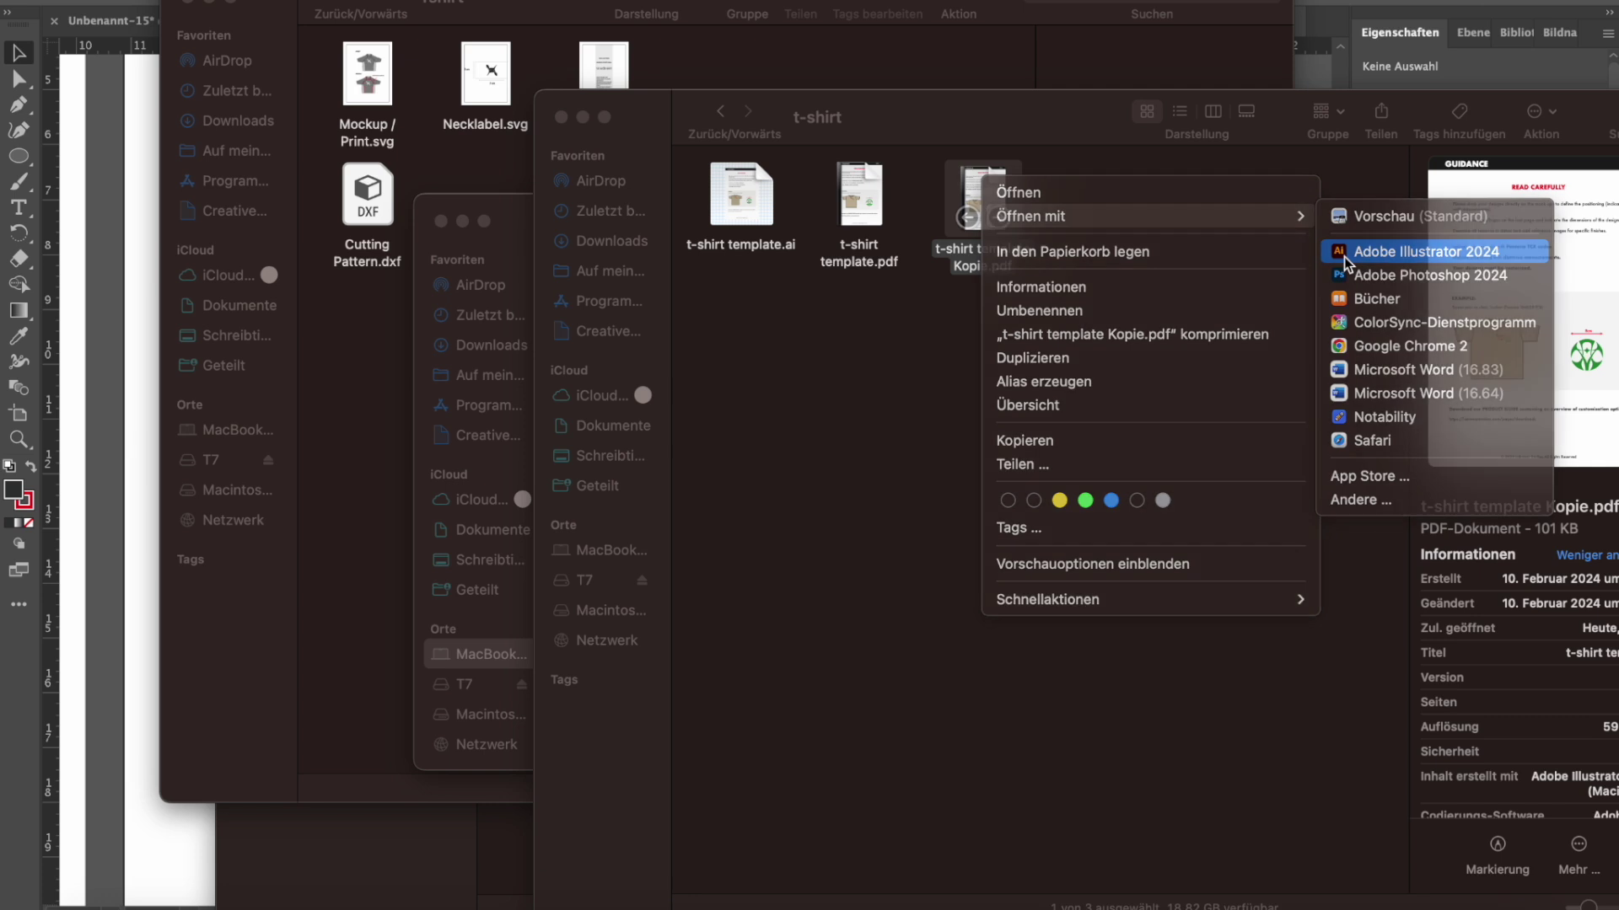
pyautogui.click(1344, 256)
pyautogui.click(602, 646)
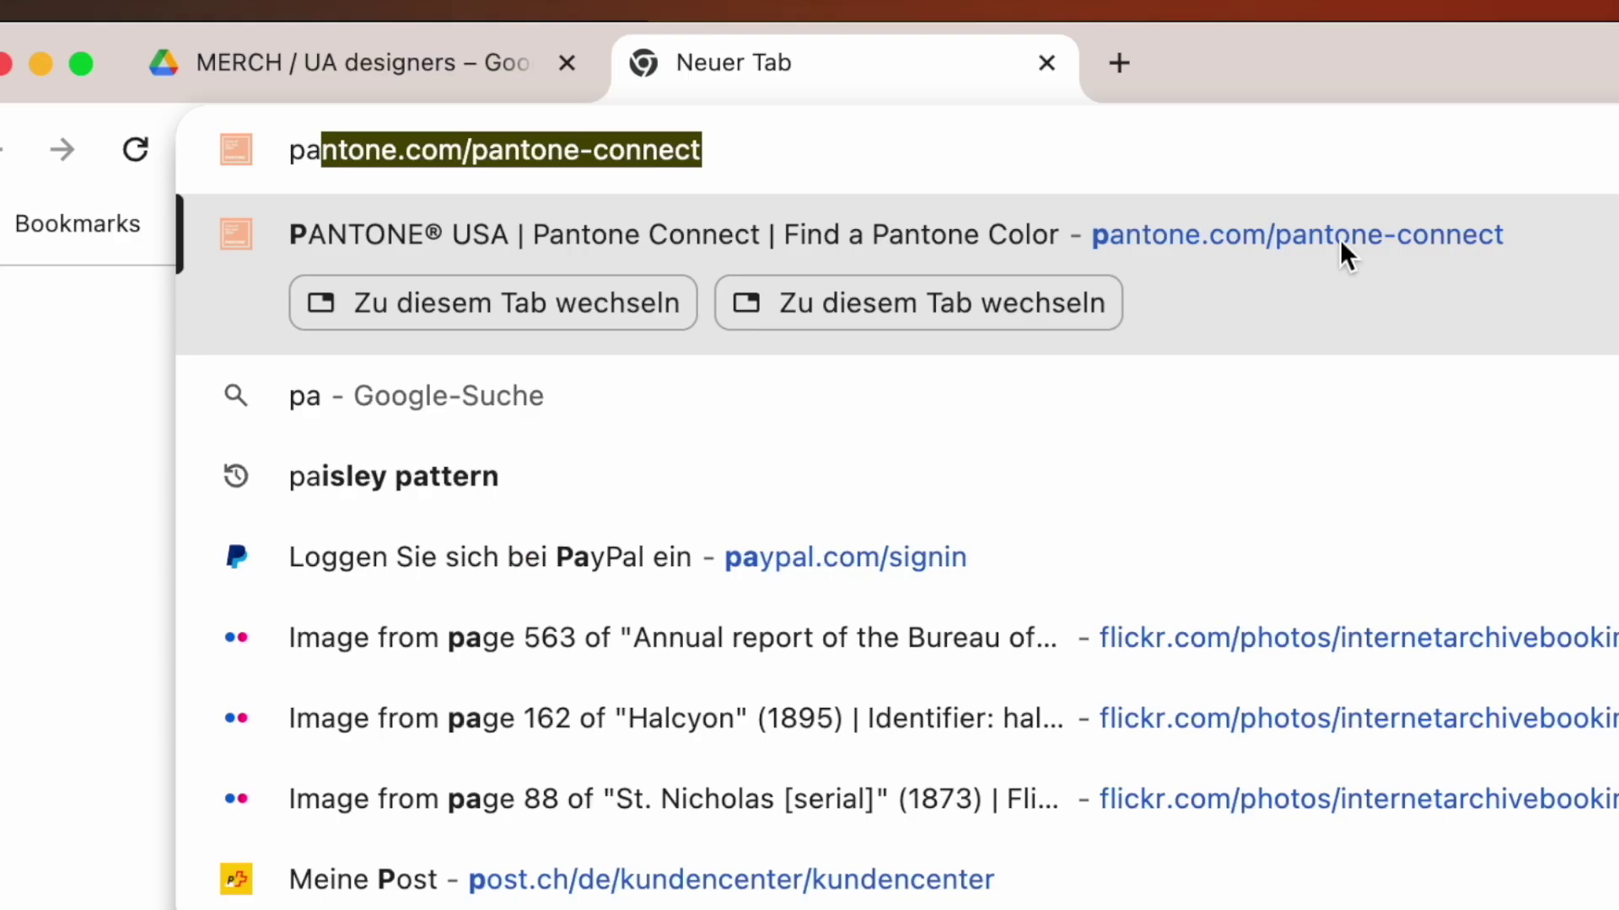
# Open Pantone Connect in Chrome, and complete the print colour in the Illustrator template's description notes as TCX 19-4406
pyautogui.write('nto')
pyautogui.press('Return')
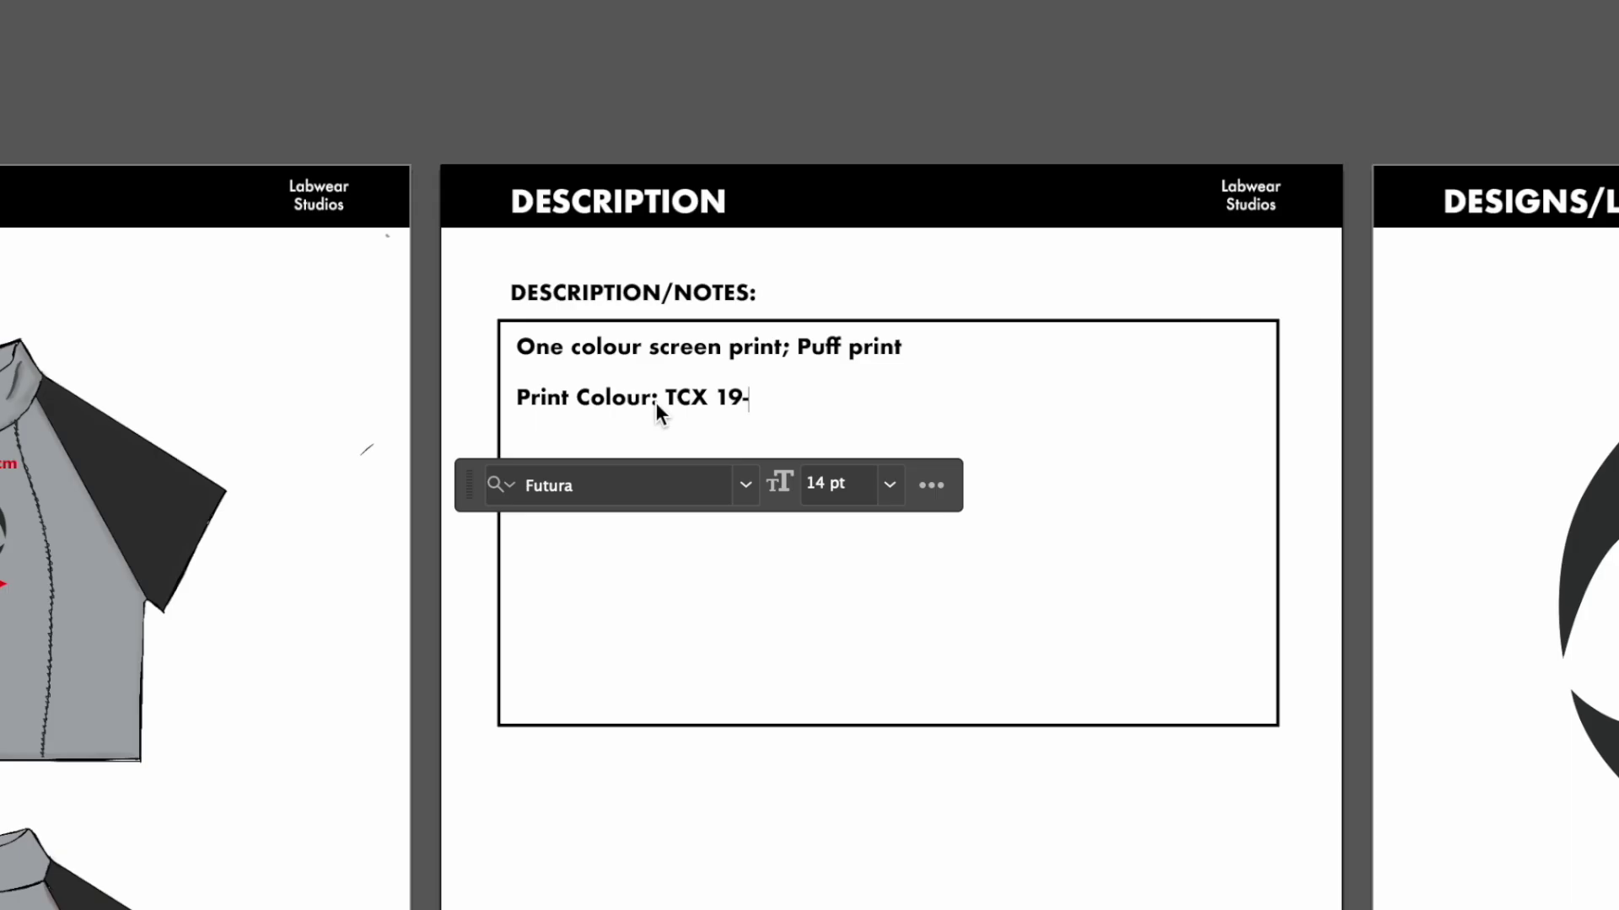
pyautogui.write('4406')
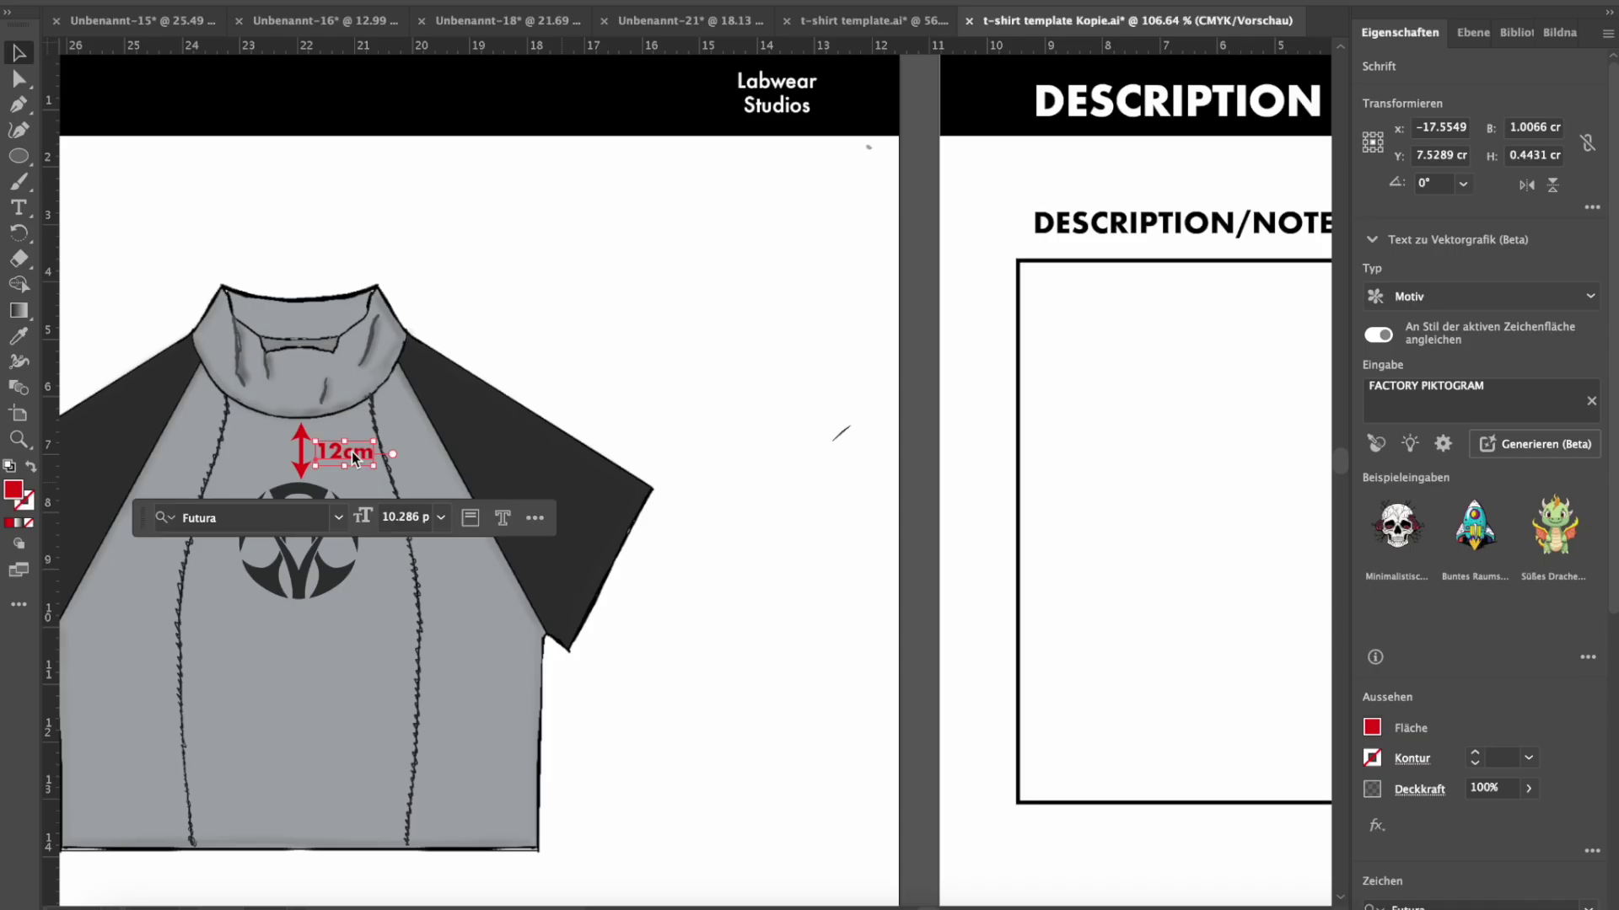
# Scale the oversized black logo down and position it on the template's T-shirt mockup
pyautogui.scroll(3, 368, 280)
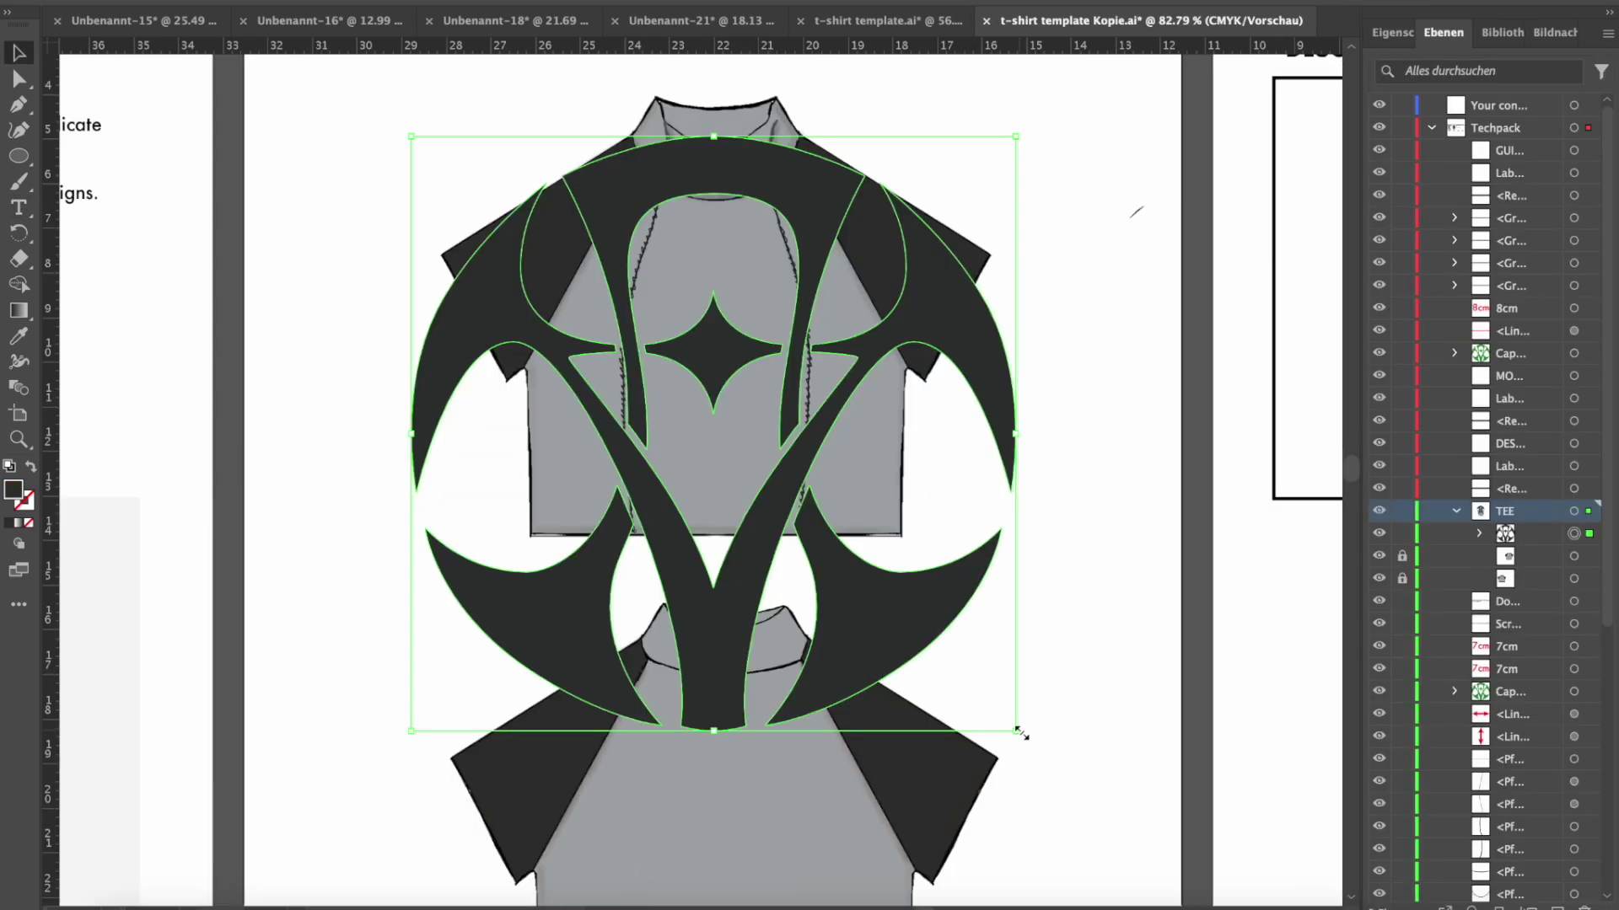
pyautogui.moveTo(1019, 734); pyautogui.dragTo(540, 346)
pyautogui.moveTo(546, 266); pyautogui.dragTo(544, 265)
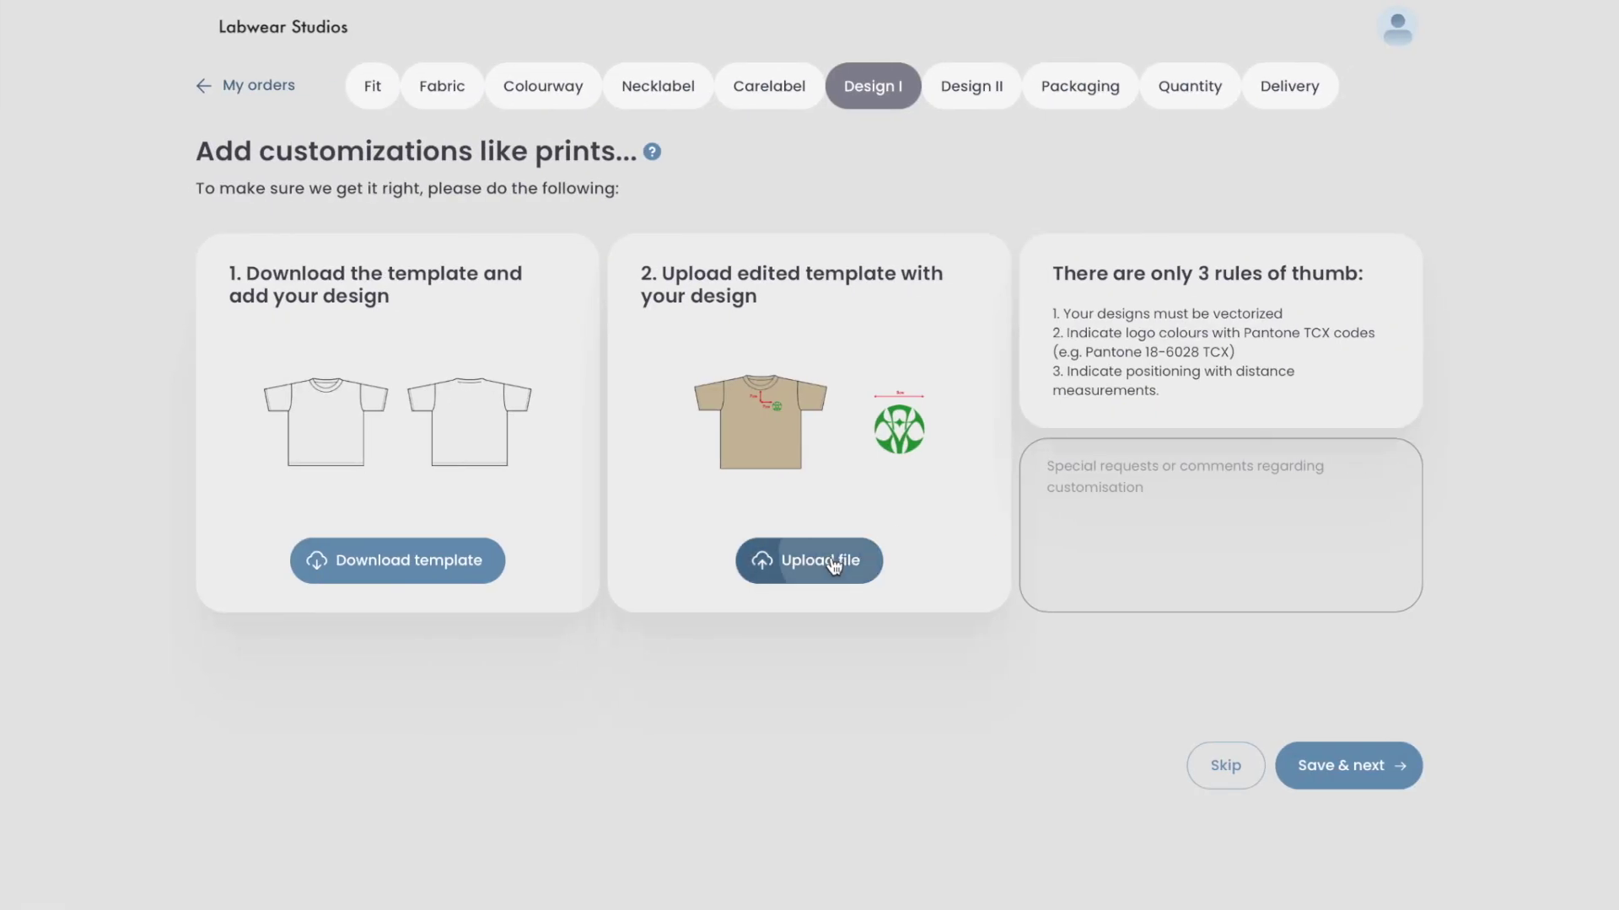
# Switch to the Labwear Studios order and upload example t-shirt.ai as the edited design template
pyautogui.click(833, 566)
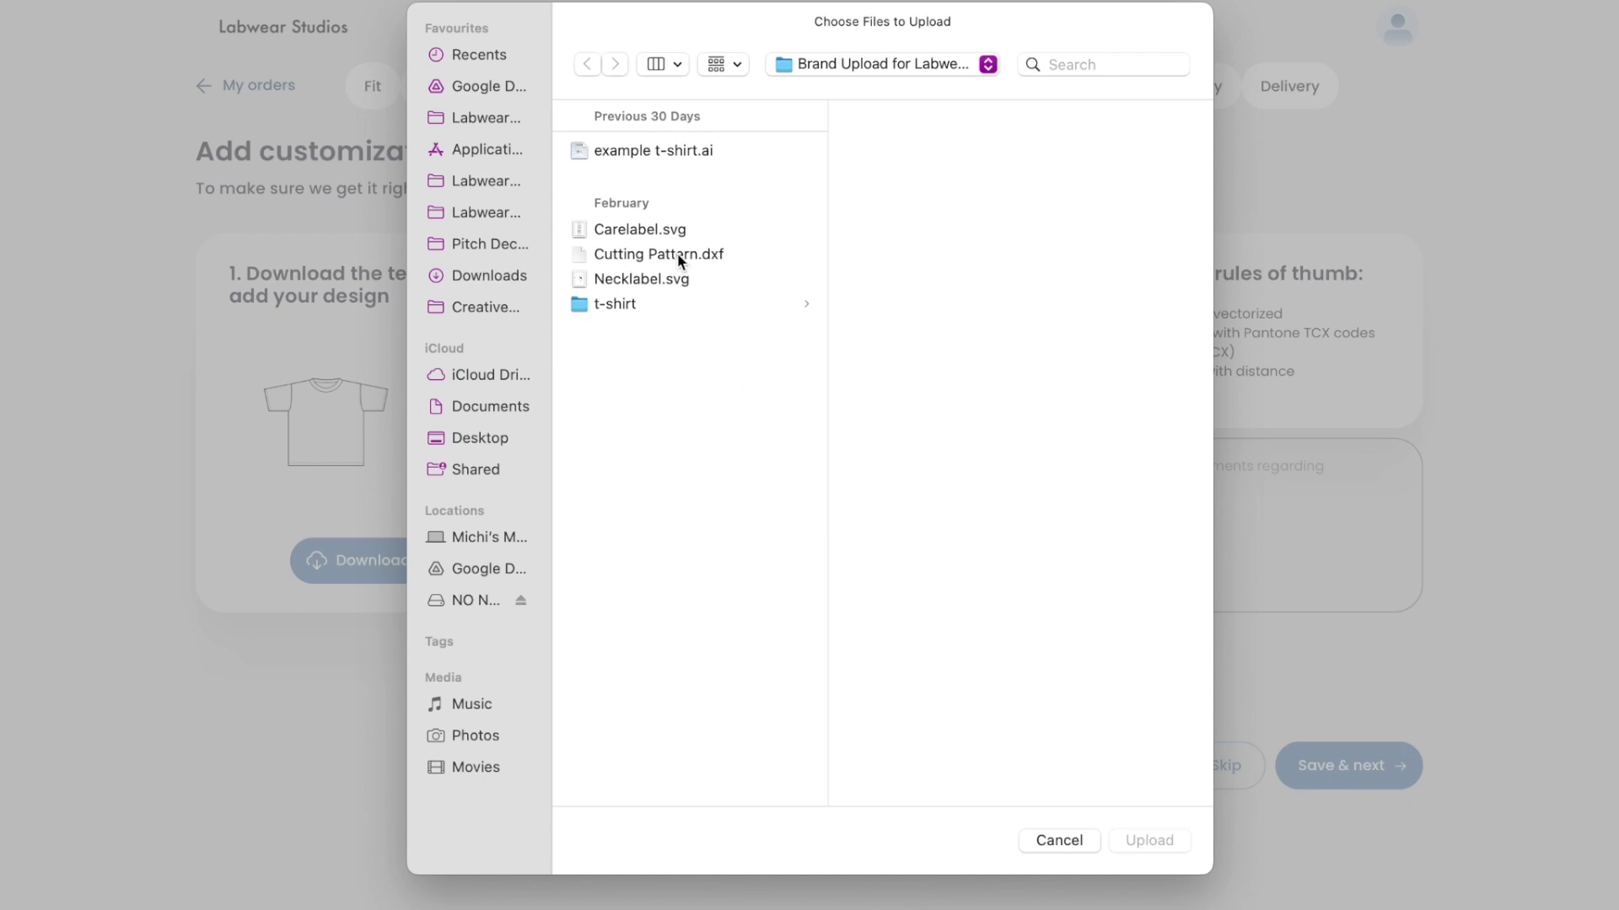
pyautogui.click(639, 151)
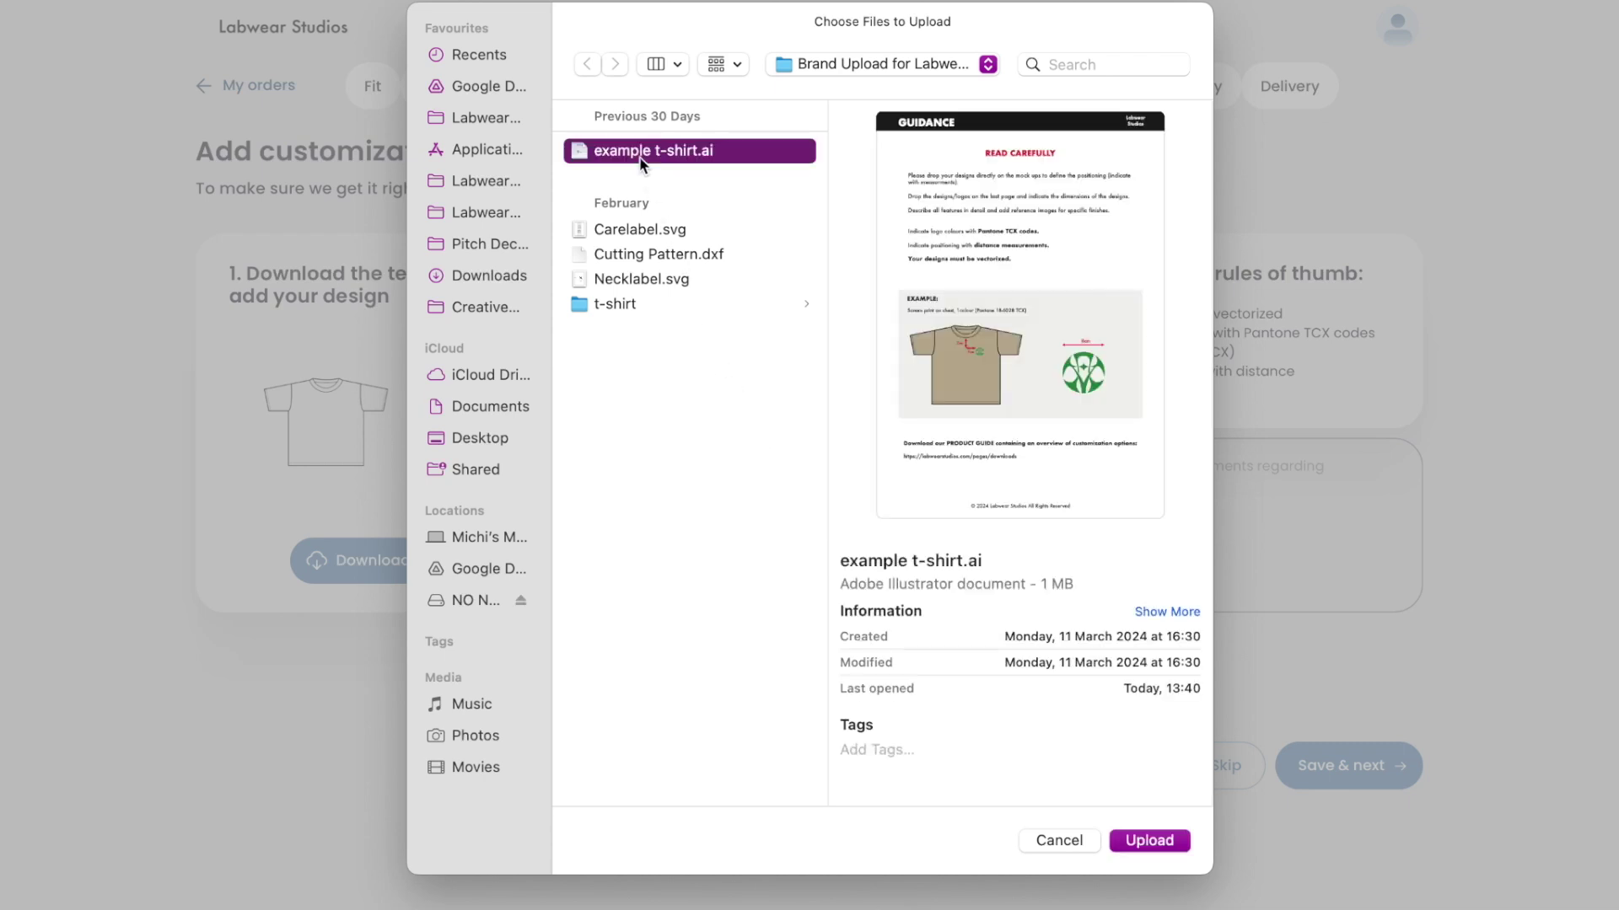
pyautogui.click(1148, 840)
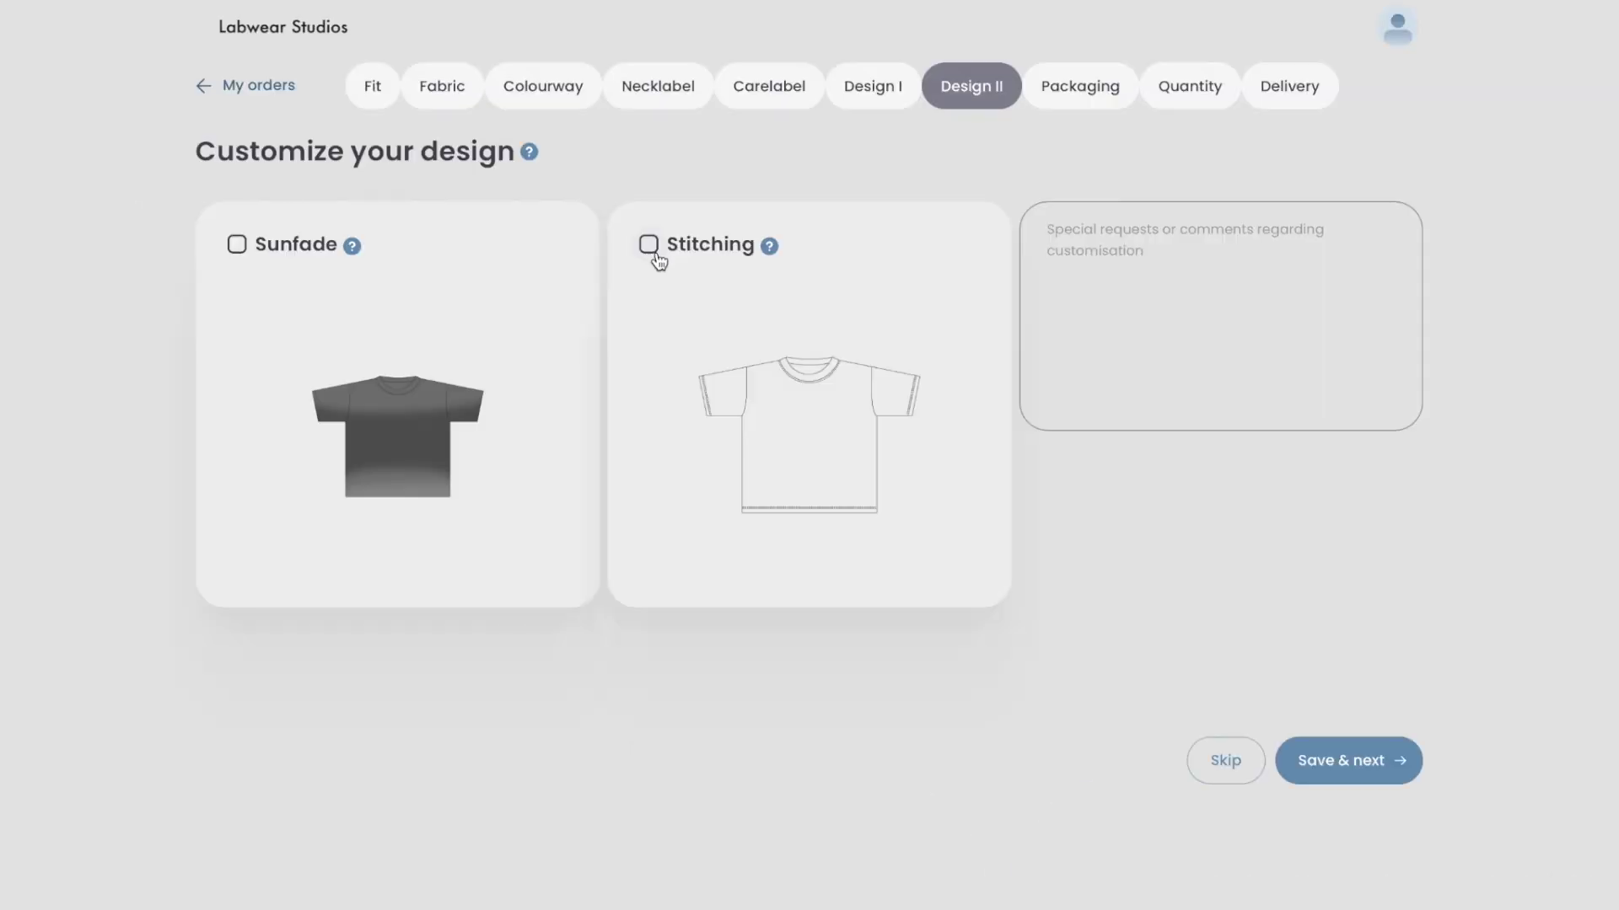
# Add the Stitching customization to the design and set it to Flatlock Stitching (T)
pyautogui.click(647, 246)
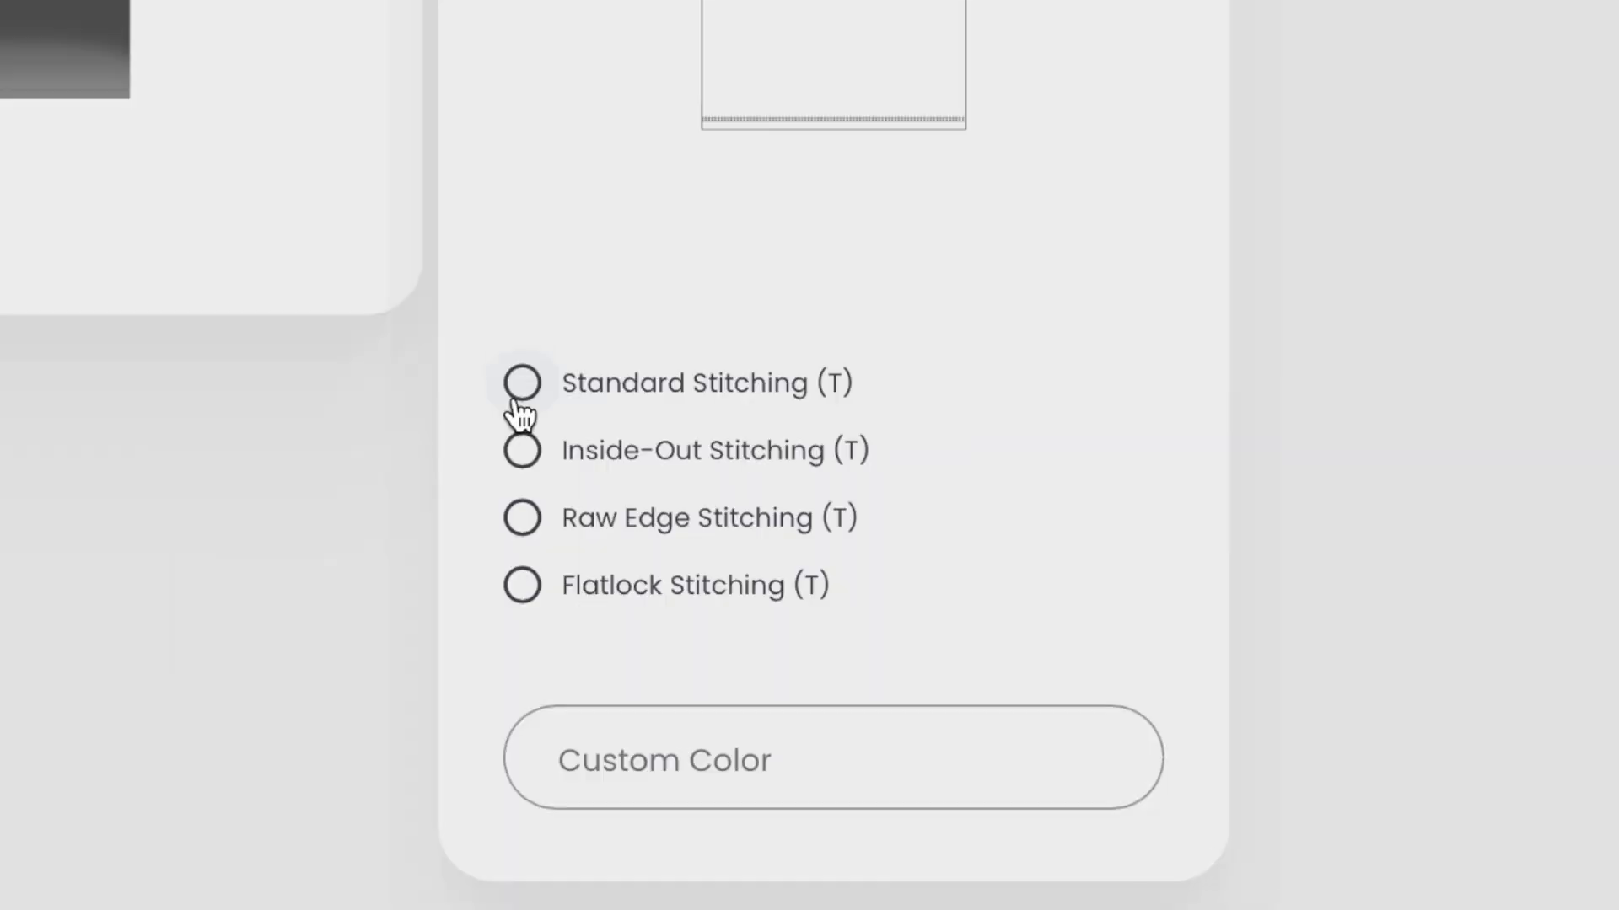
pyautogui.click(648, 642)
pyautogui.click(648, 746)
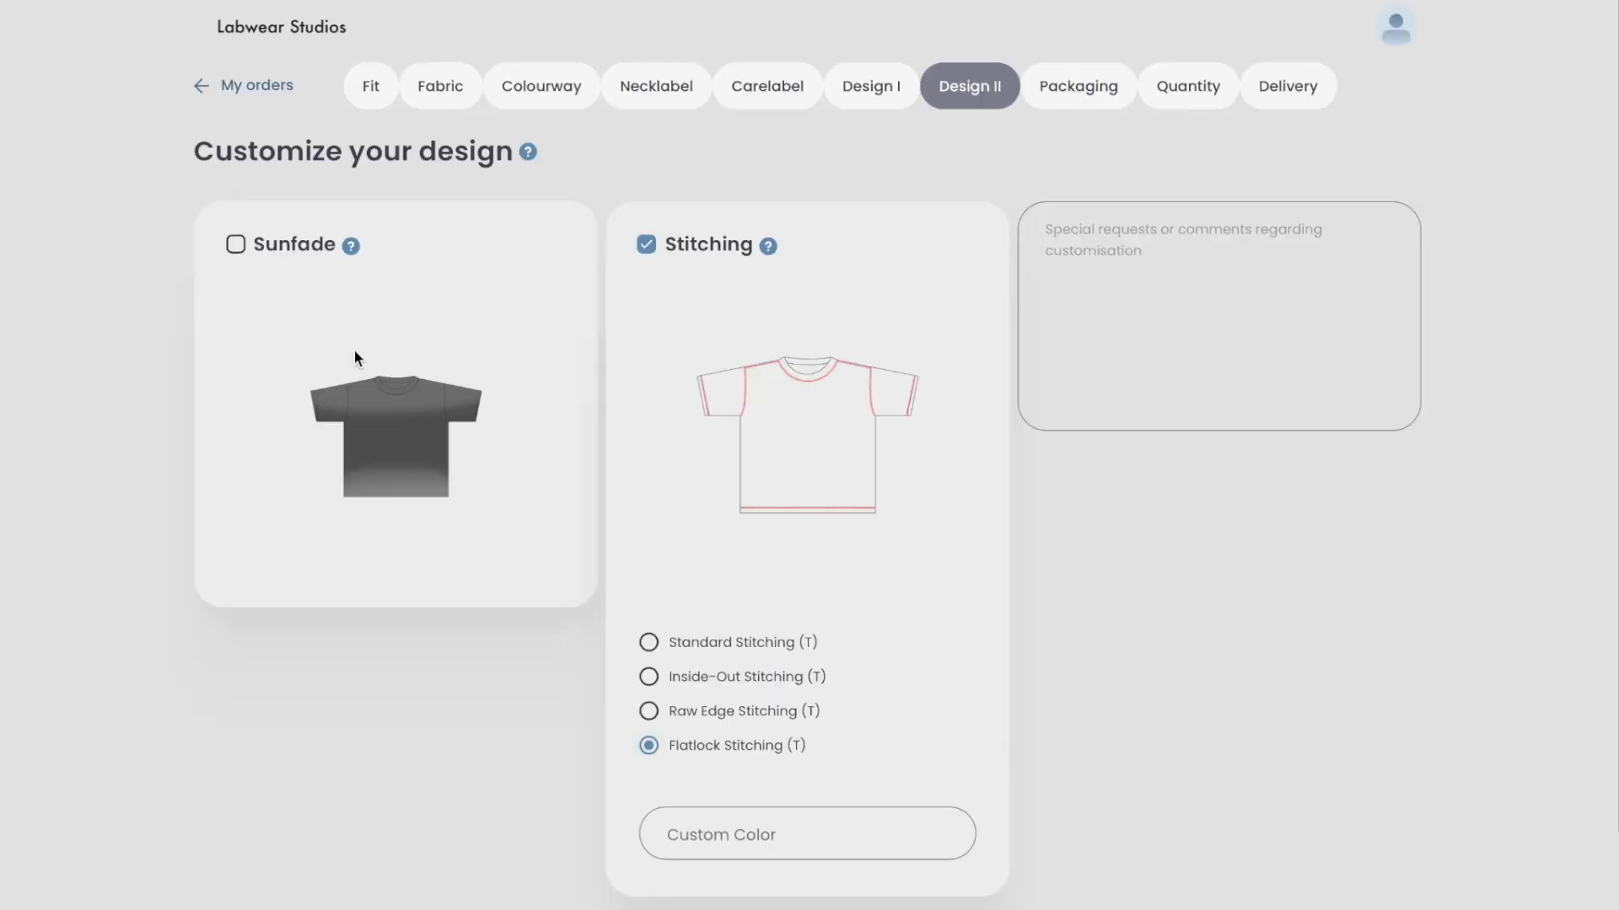
# Add the Sunfade customization, try its Shoulder & Bottom, Circular and All-over variants, and finish the special-request comment about sharing additional requests
pyautogui.click(236, 245)
pyautogui.click(237, 676)
pyautogui.click(237, 711)
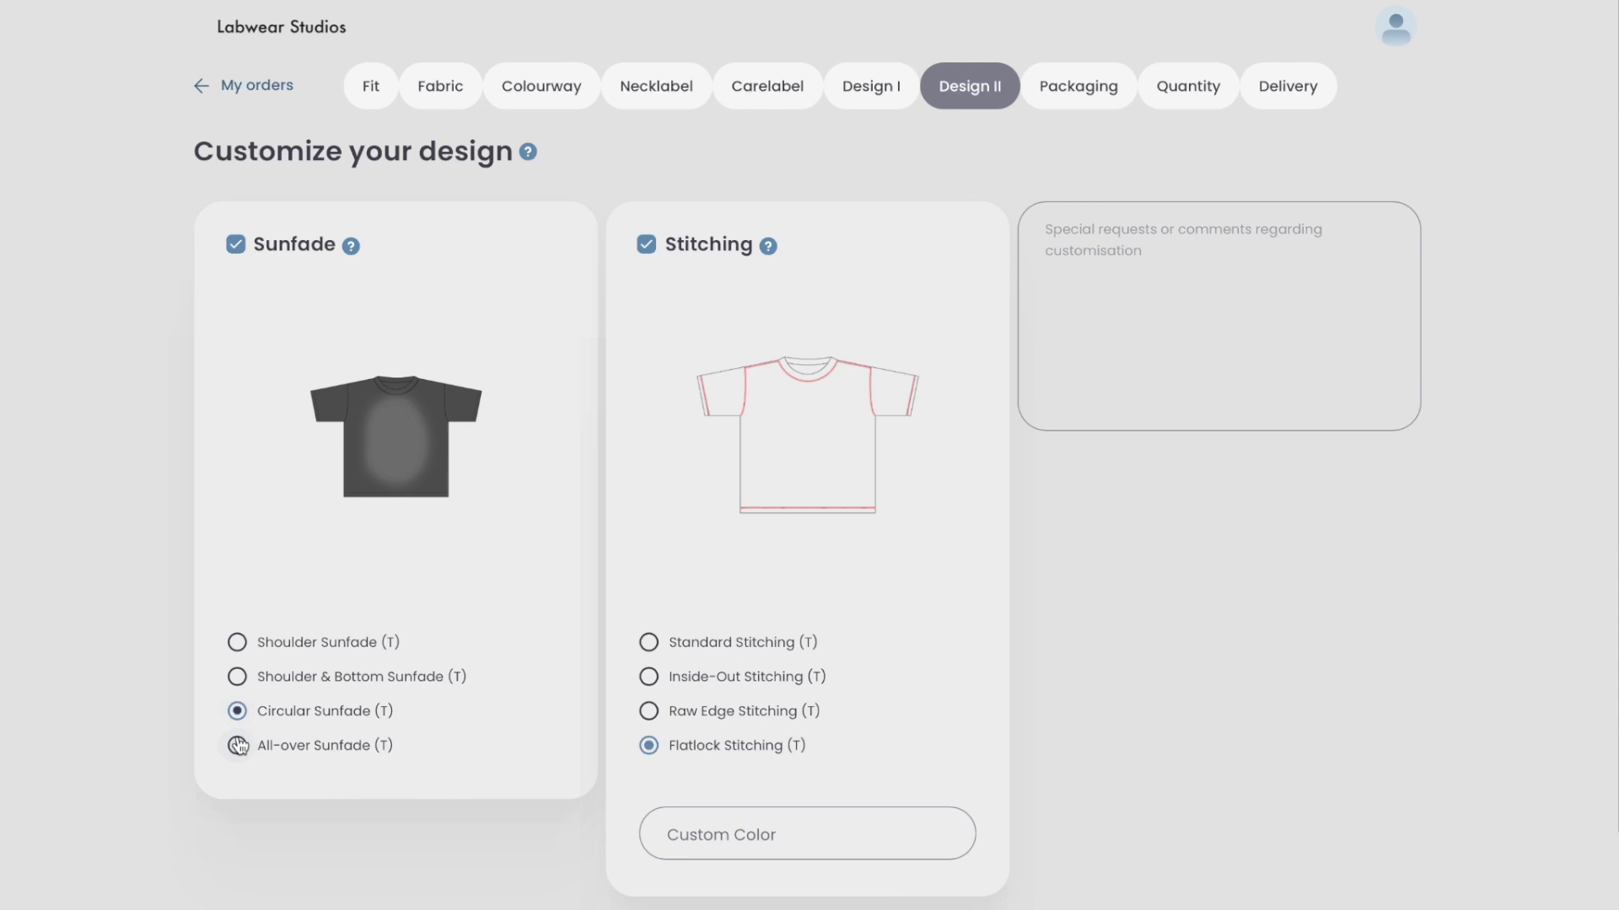
pyautogui.click(237, 745)
pyautogui.scroll(-2, 236, 745)
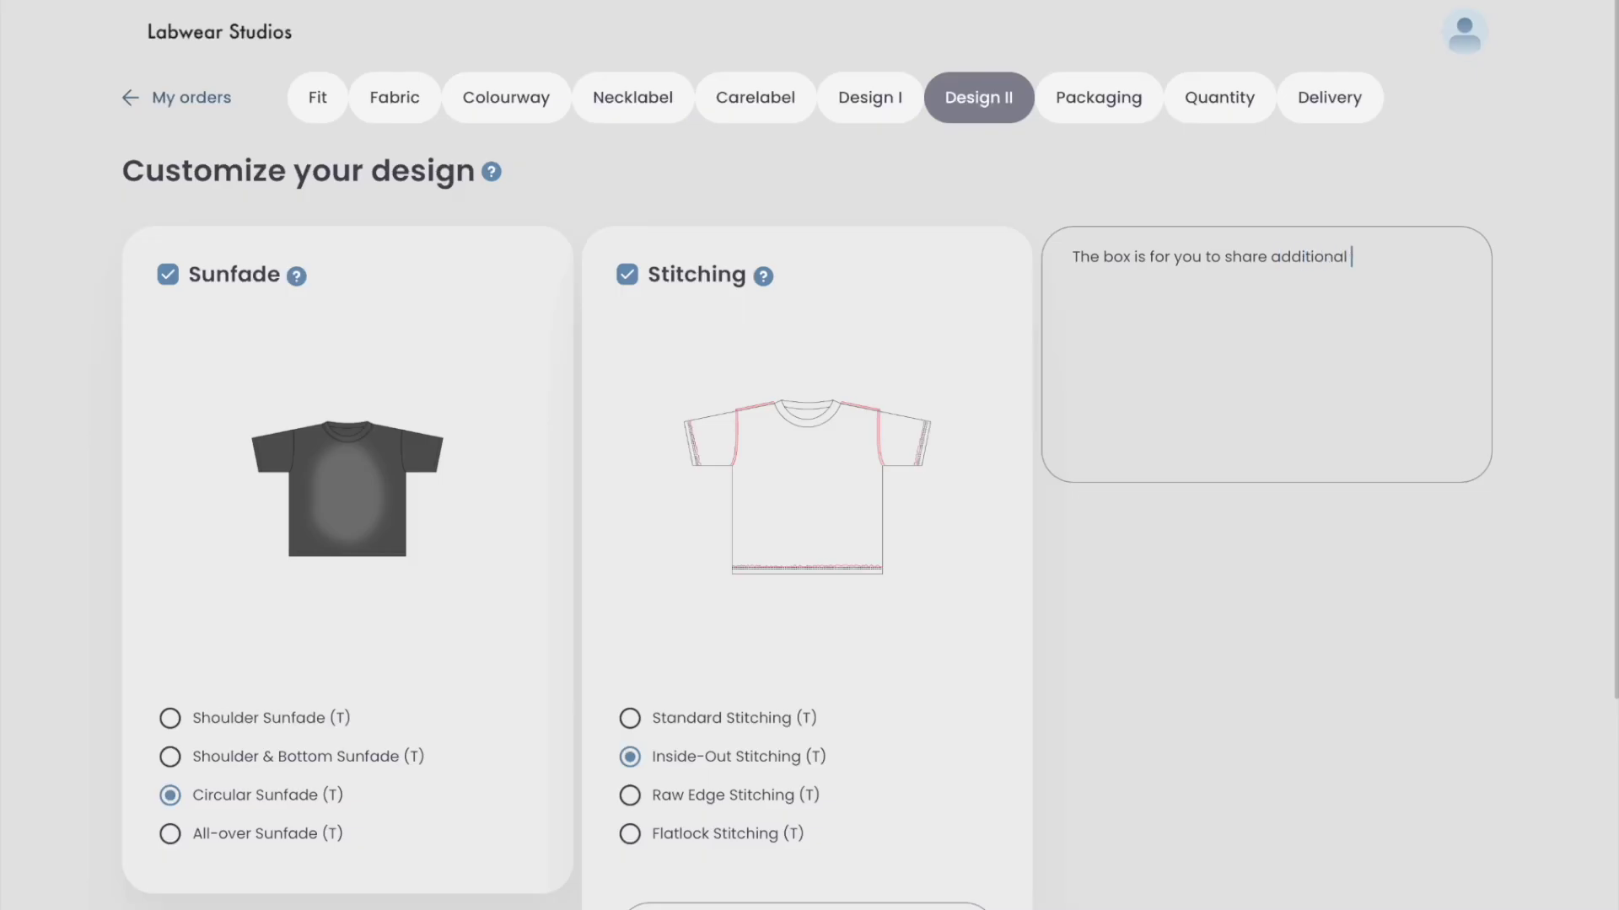
pyautogui.write('equest')
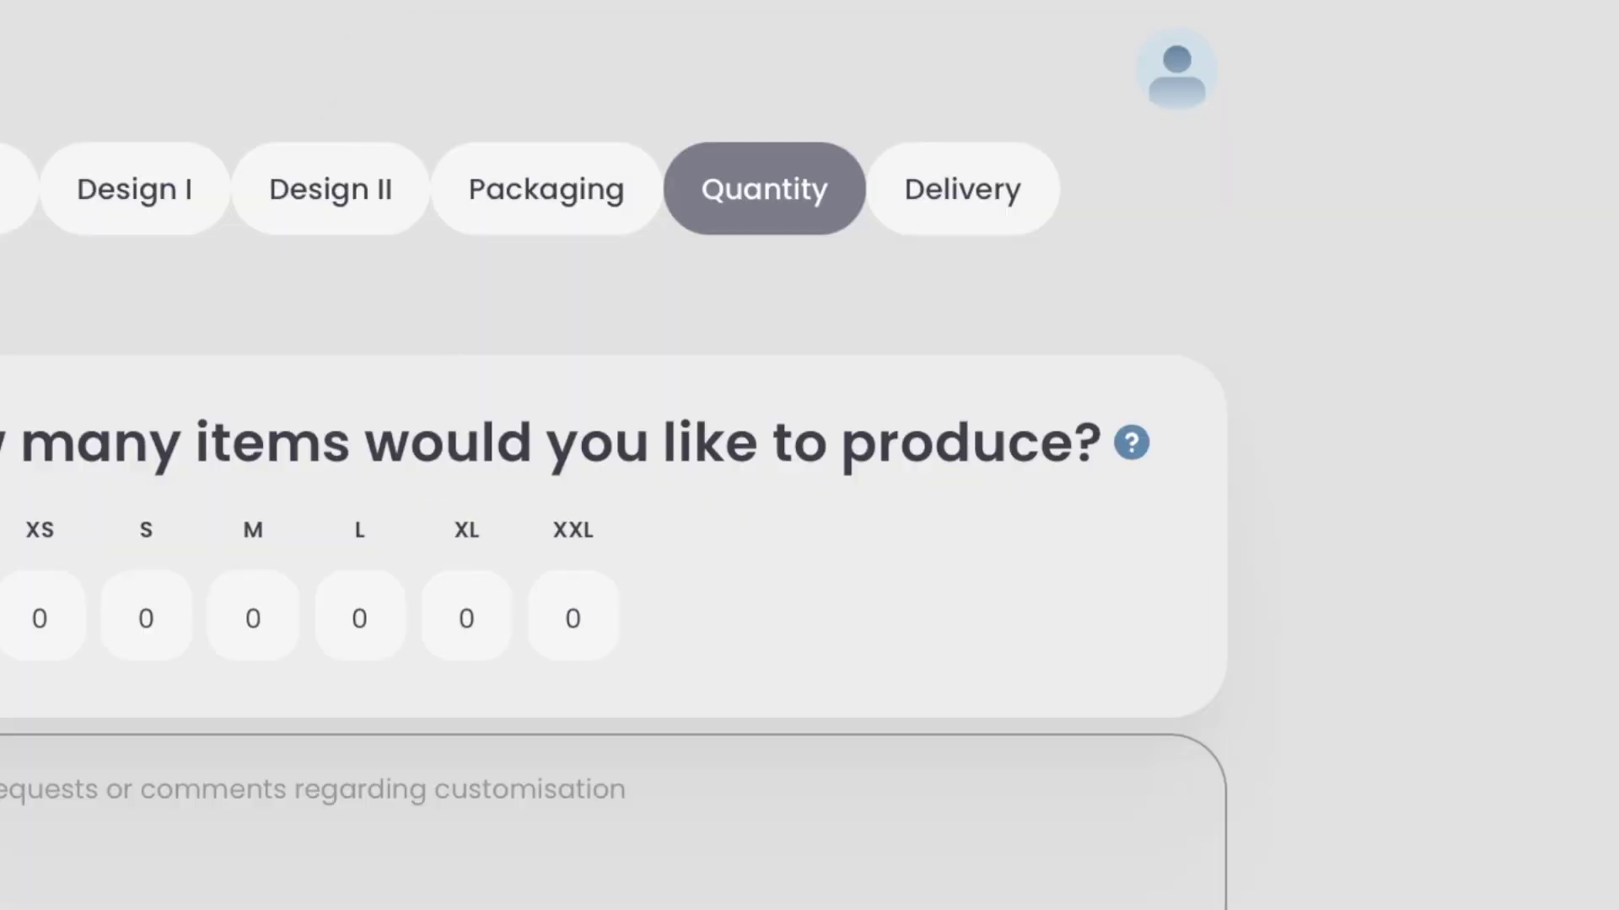
# Choose not to order a sample first, and set the production quantity for size M to 15
pyautogui.click(240, 323)
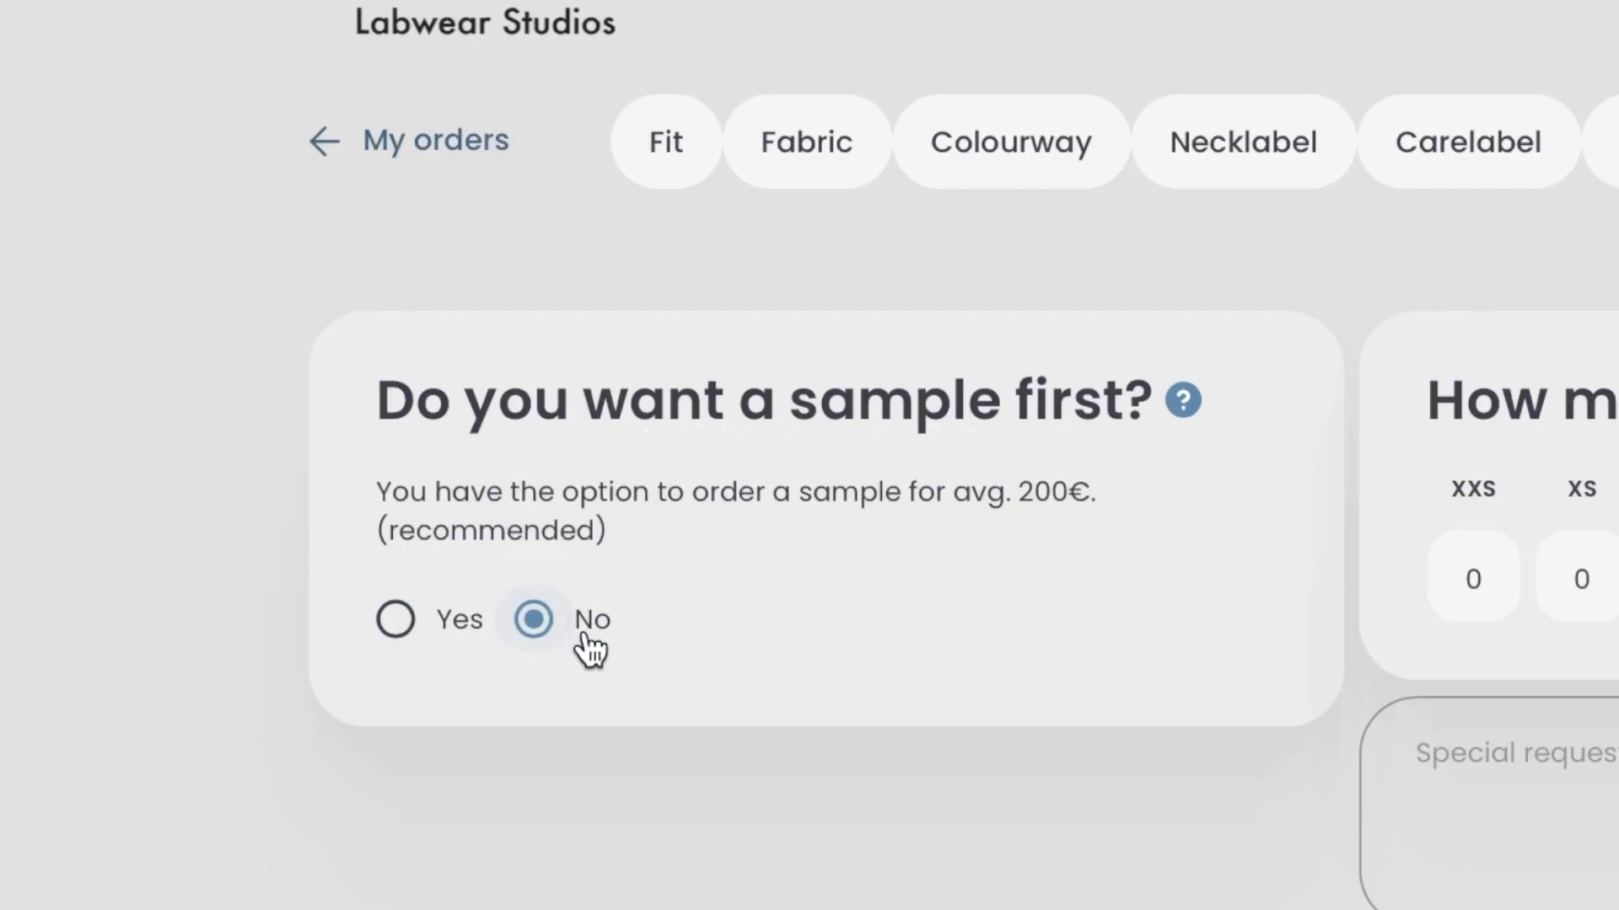
pyautogui.click(1581, 578)
pyautogui.write('15')
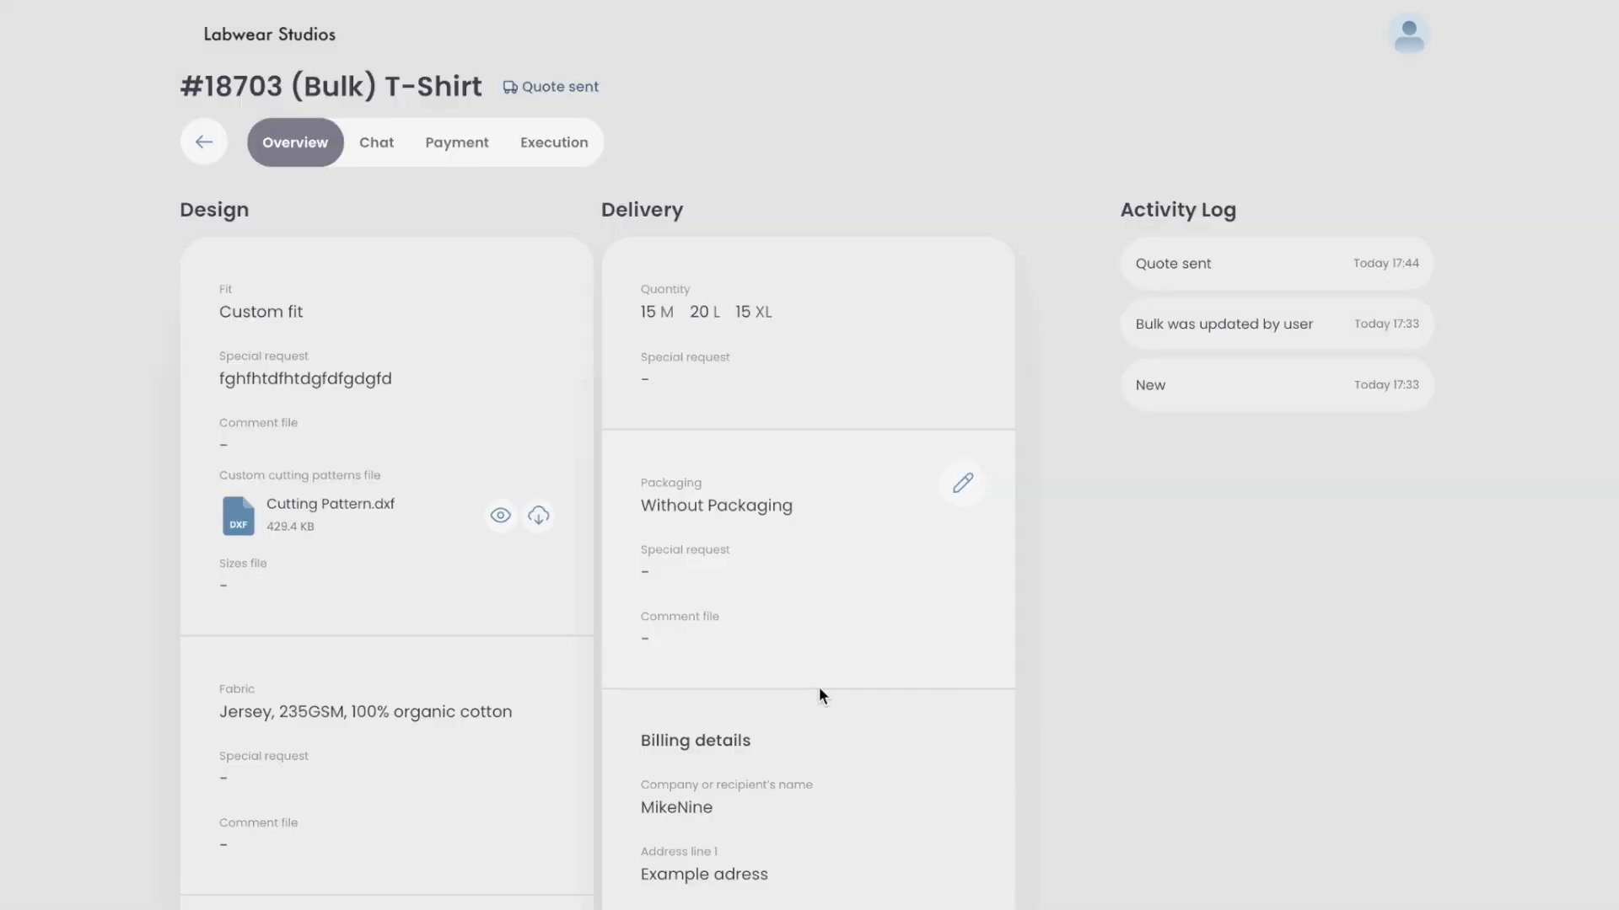
# Review the submitted T-shirt order's overview, covering fit, fabric, colour, labels, customization files, and billing and delivery details
pyautogui.scroll(-7, 516, 592)
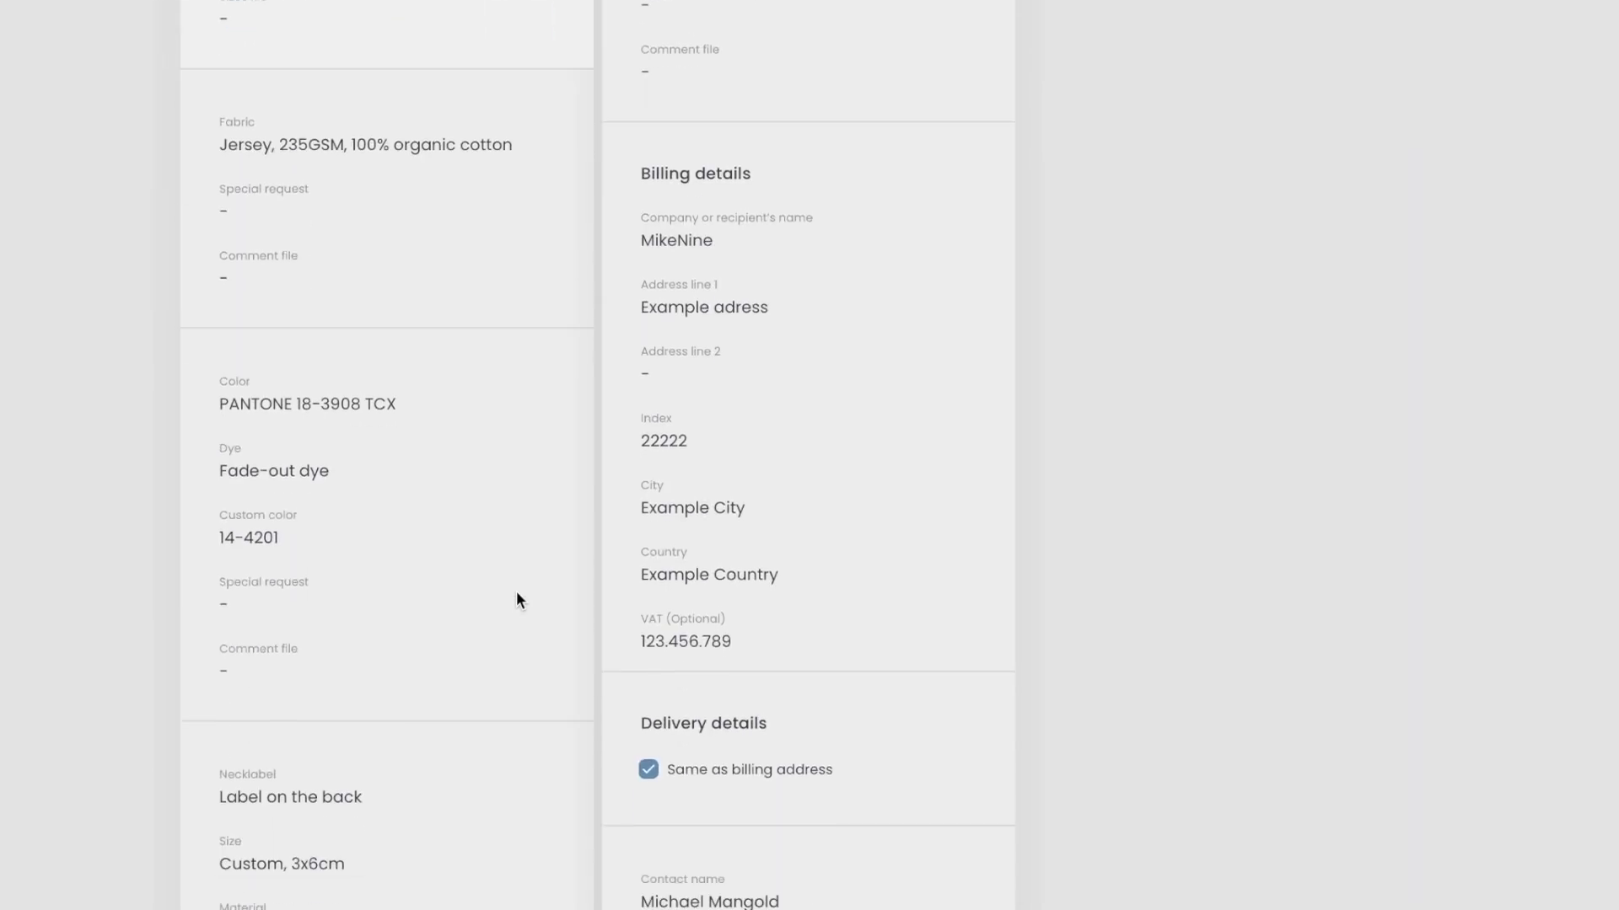
pyautogui.scroll(-10, 516, 593)
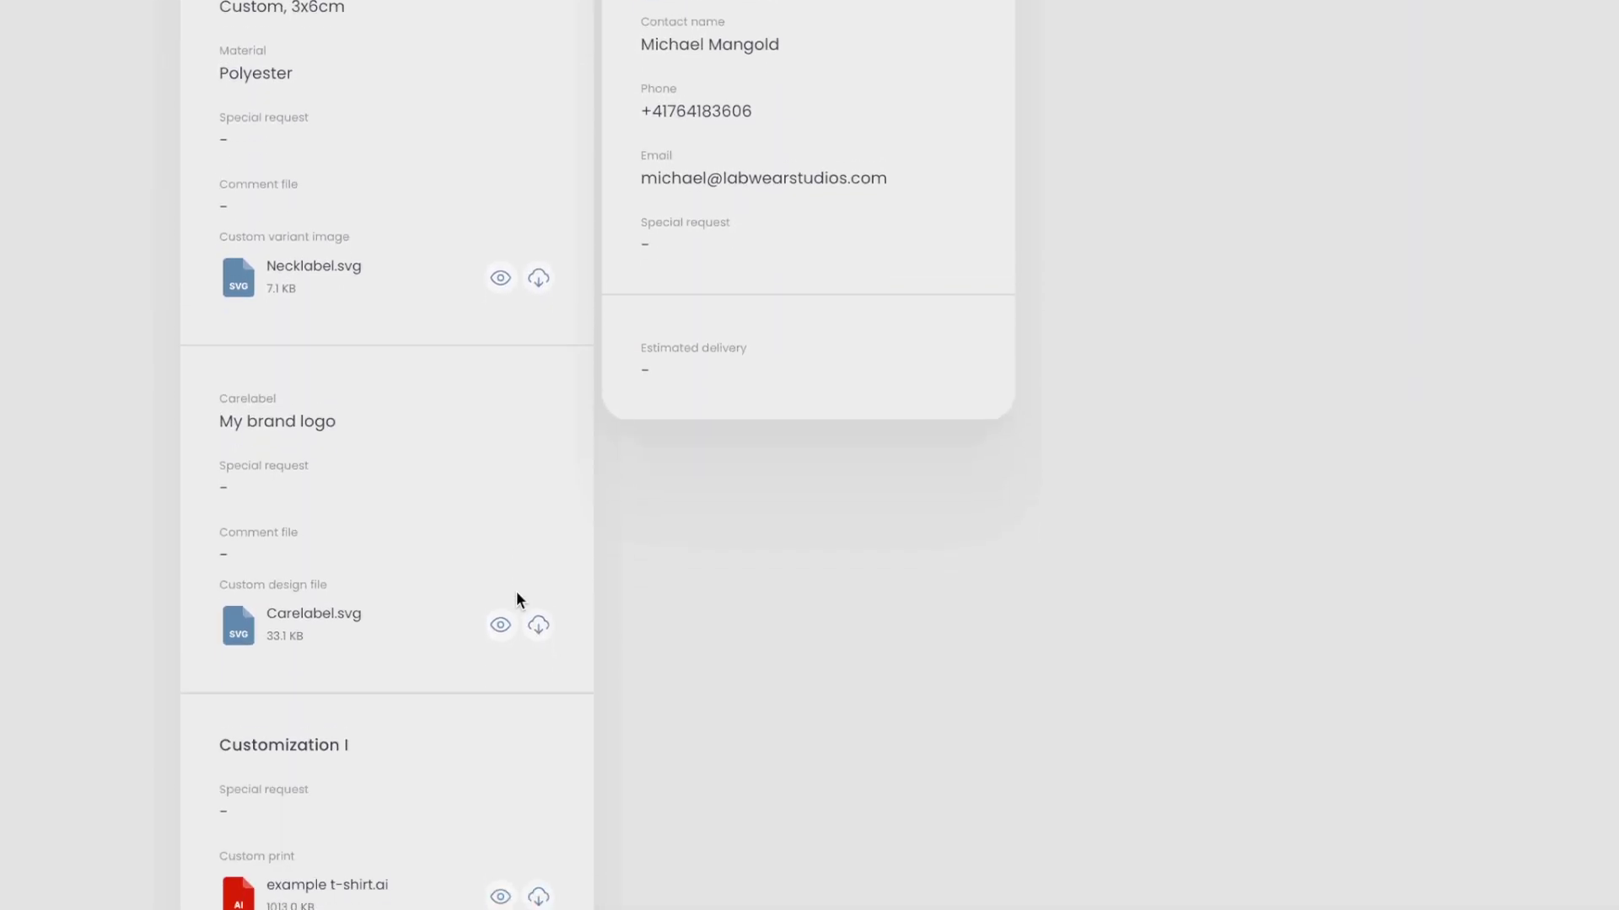
pyautogui.scroll(15, 516, 592)
pyautogui.scroll(-2, 517, 596)
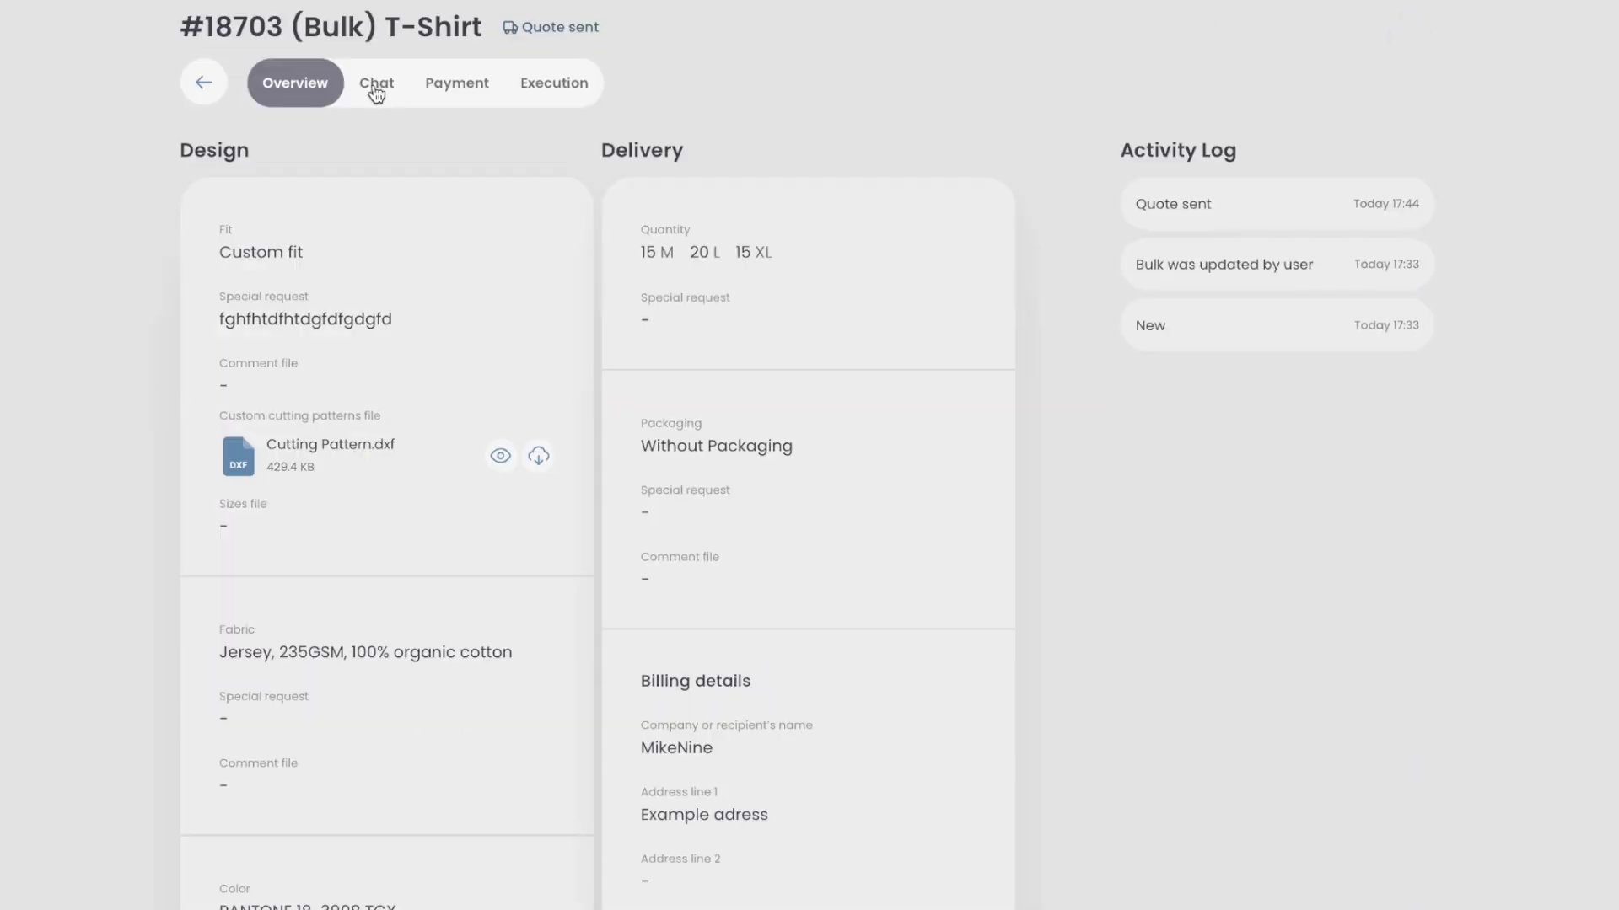
# Open the order's chat and start a message greeting the production contact
pyautogui.click(376, 88)
pyautogui.click(371, 871)
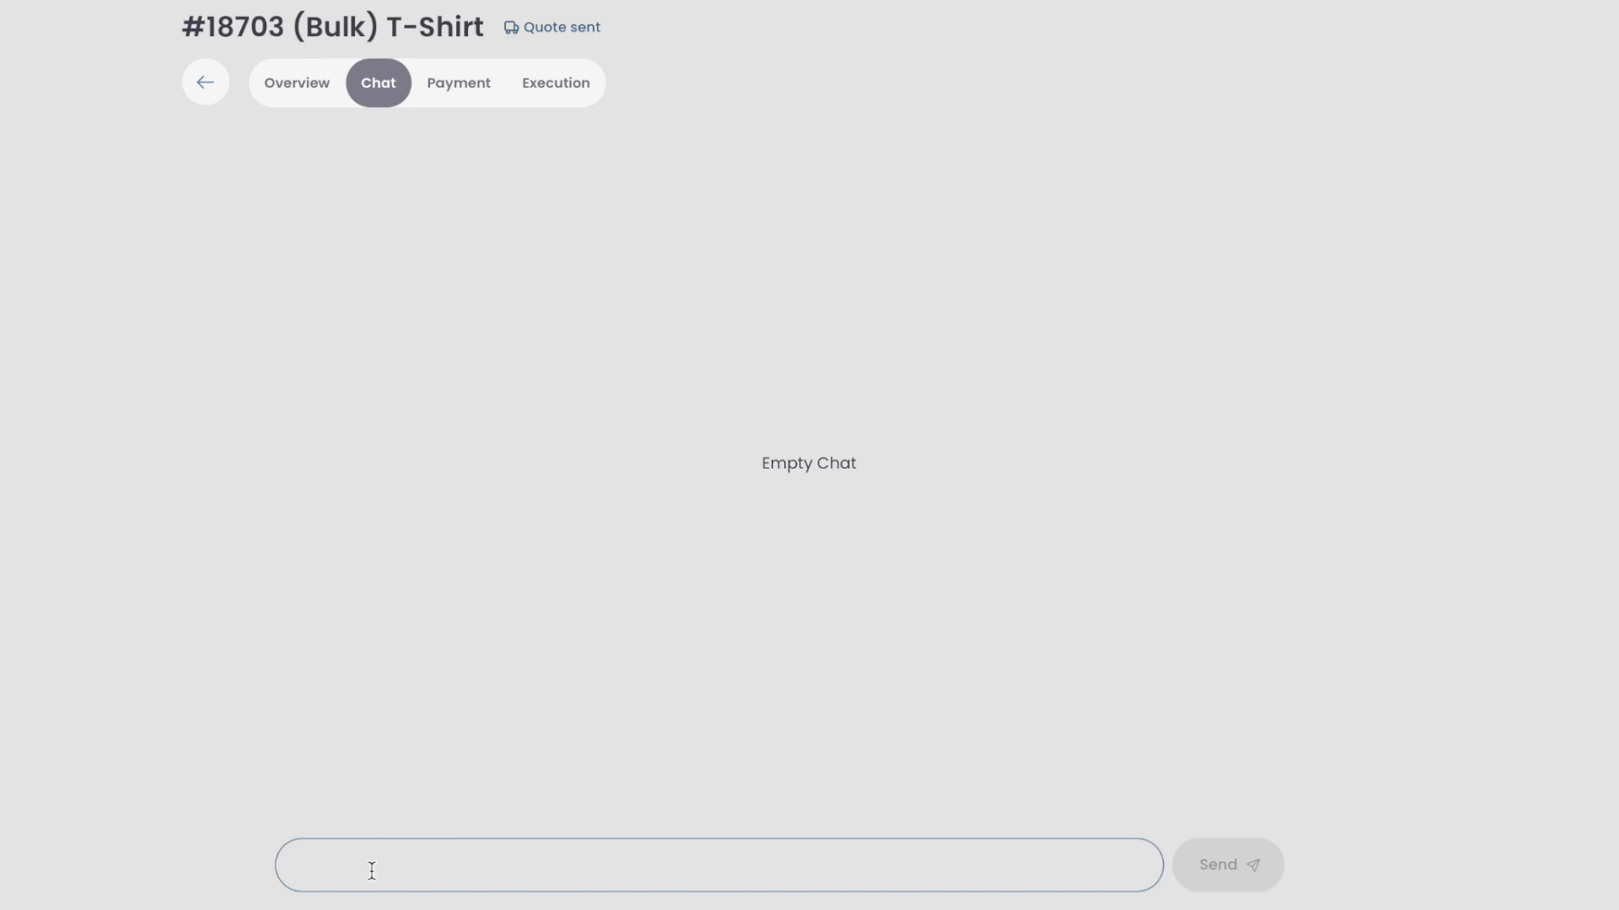
pyautogui.write('Hey N')
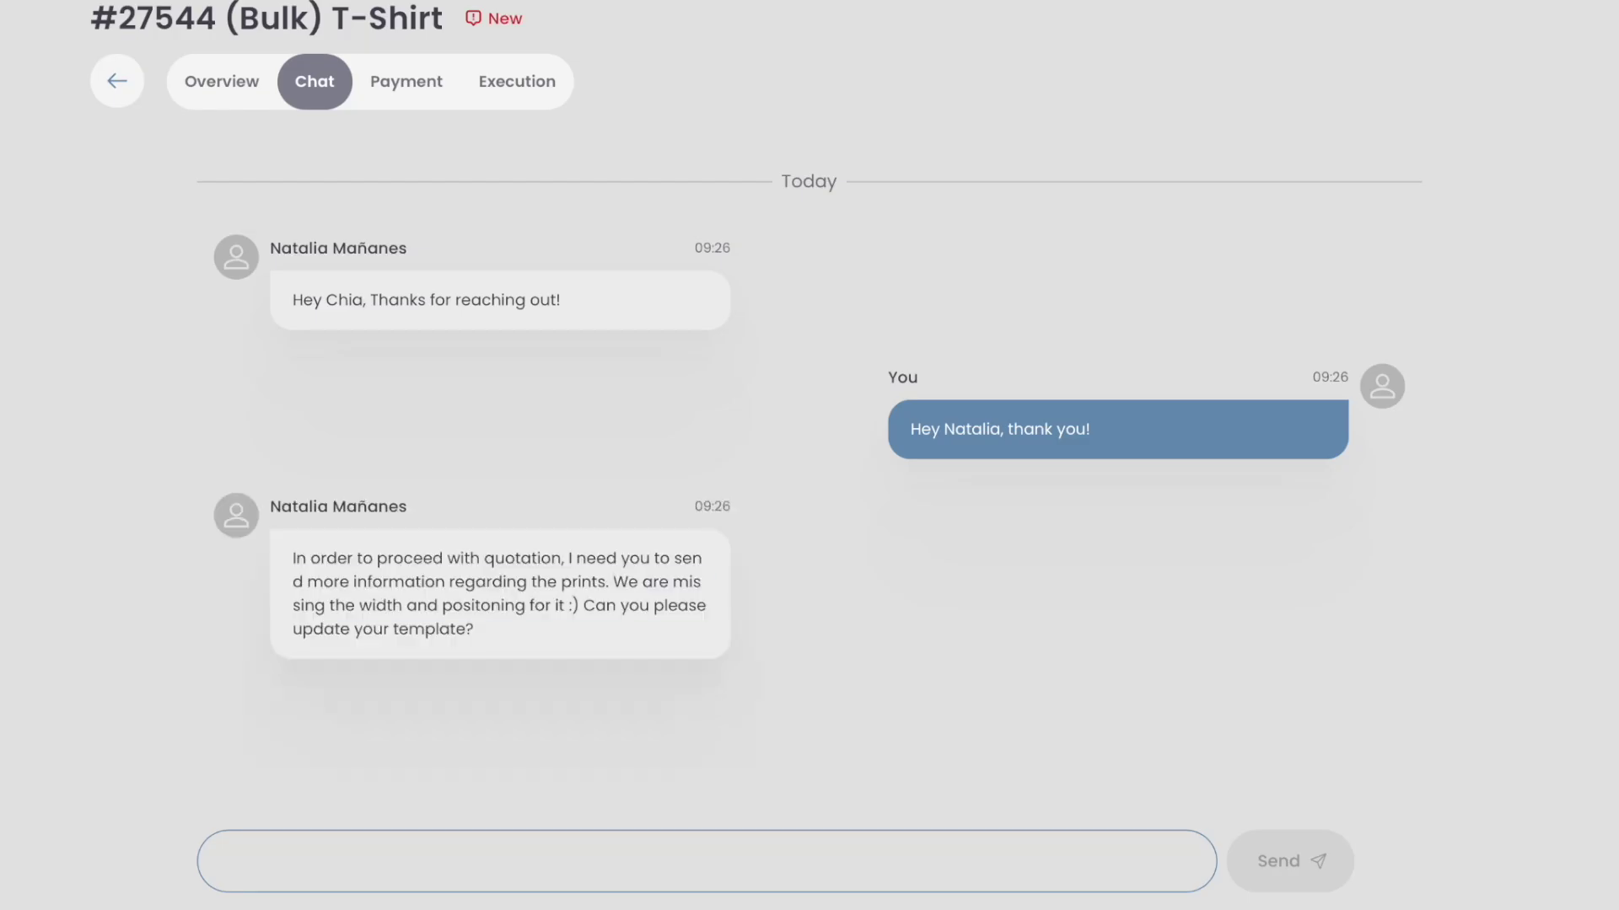
# Reply to the template update request in the chat with "Ok, thanks for the reminder! will send it ASAP :)"
pyautogui.moveTo(292, 629); pyautogui.dragTo(481, 636)
pyautogui.write('Ok, thanks for the reminder! will send it ')
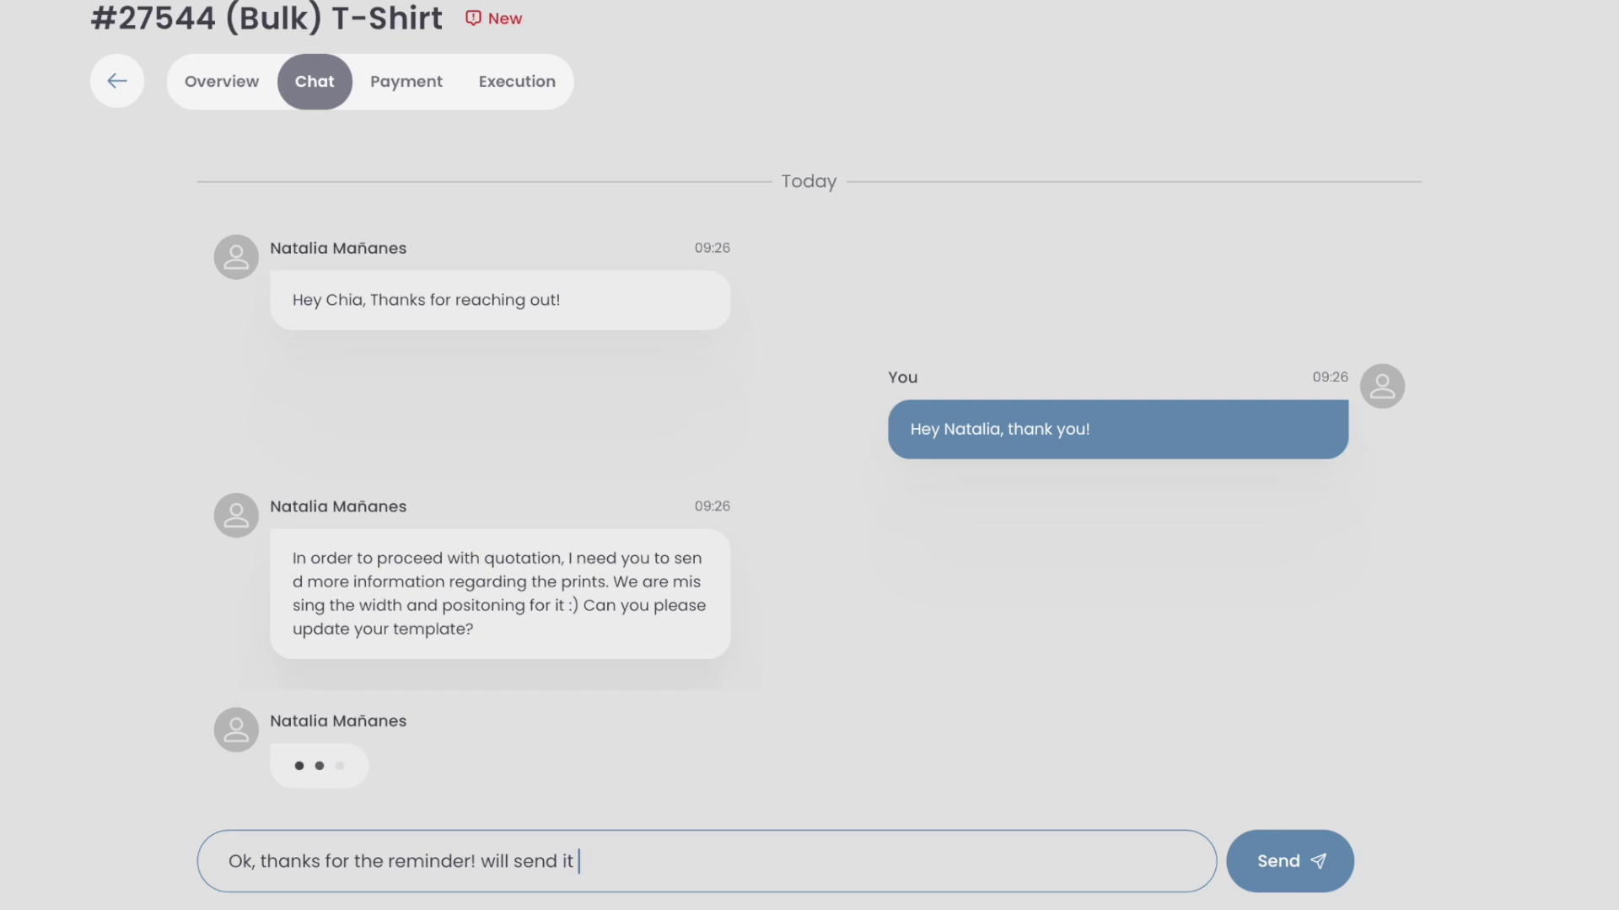
pyautogui.write('ASAP :)')
pyautogui.press('Return')
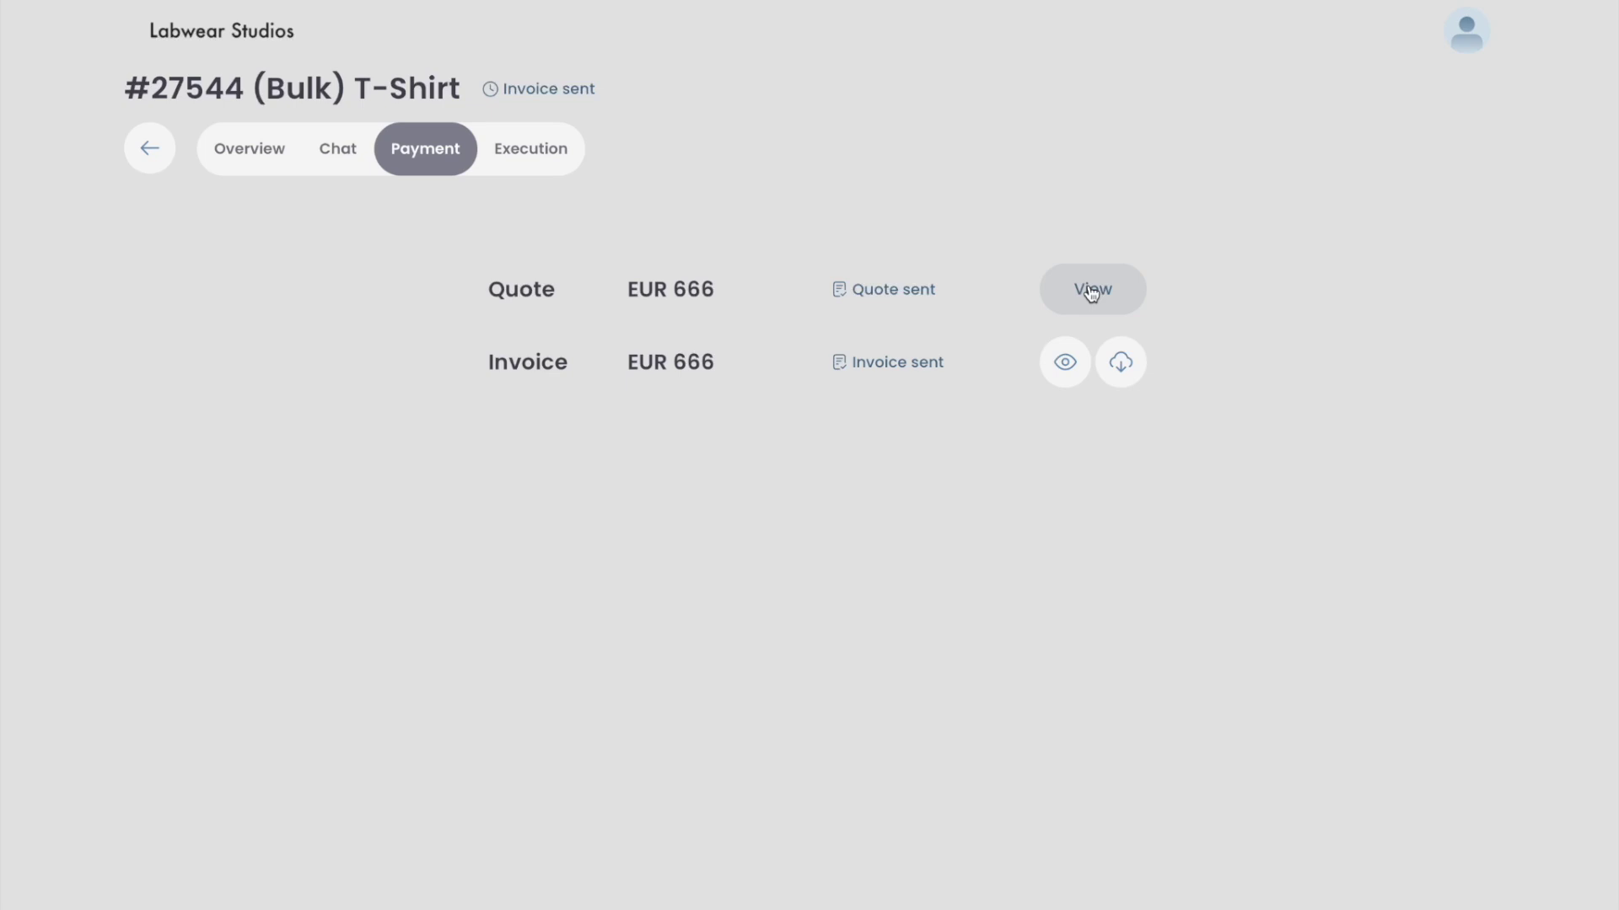
# View the order's quote, accept the Terms of Service Agreement with the refund and shipping policies, and confirm the quote
pyautogui.click(1091, 290)
pyautogui.click(817, 697)
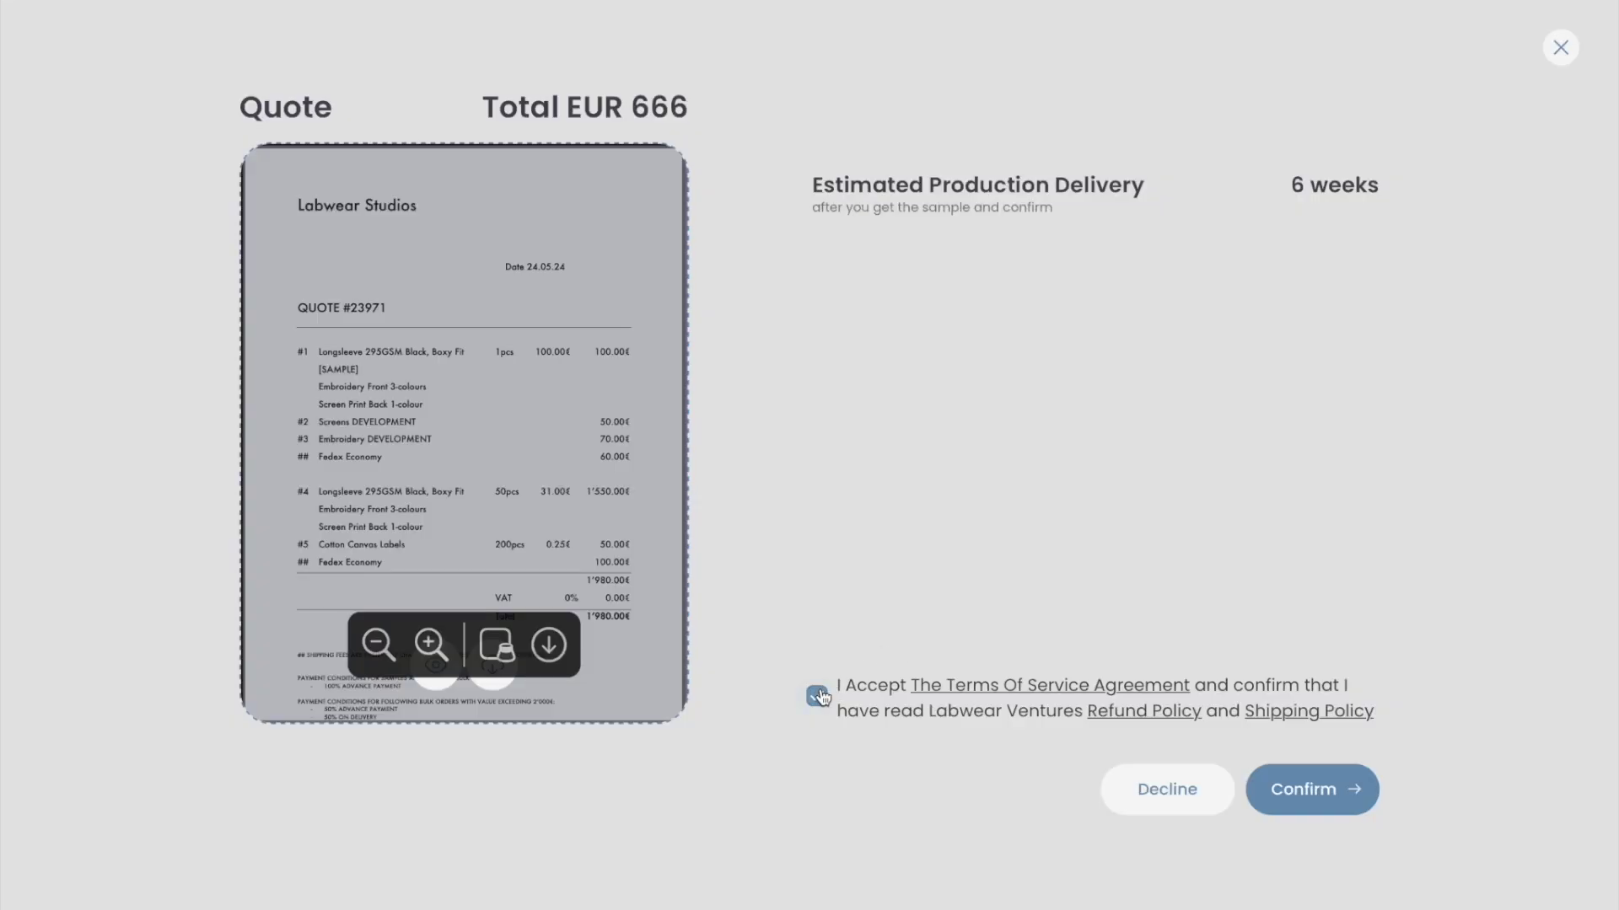
pyautogui.click(1319, 791)
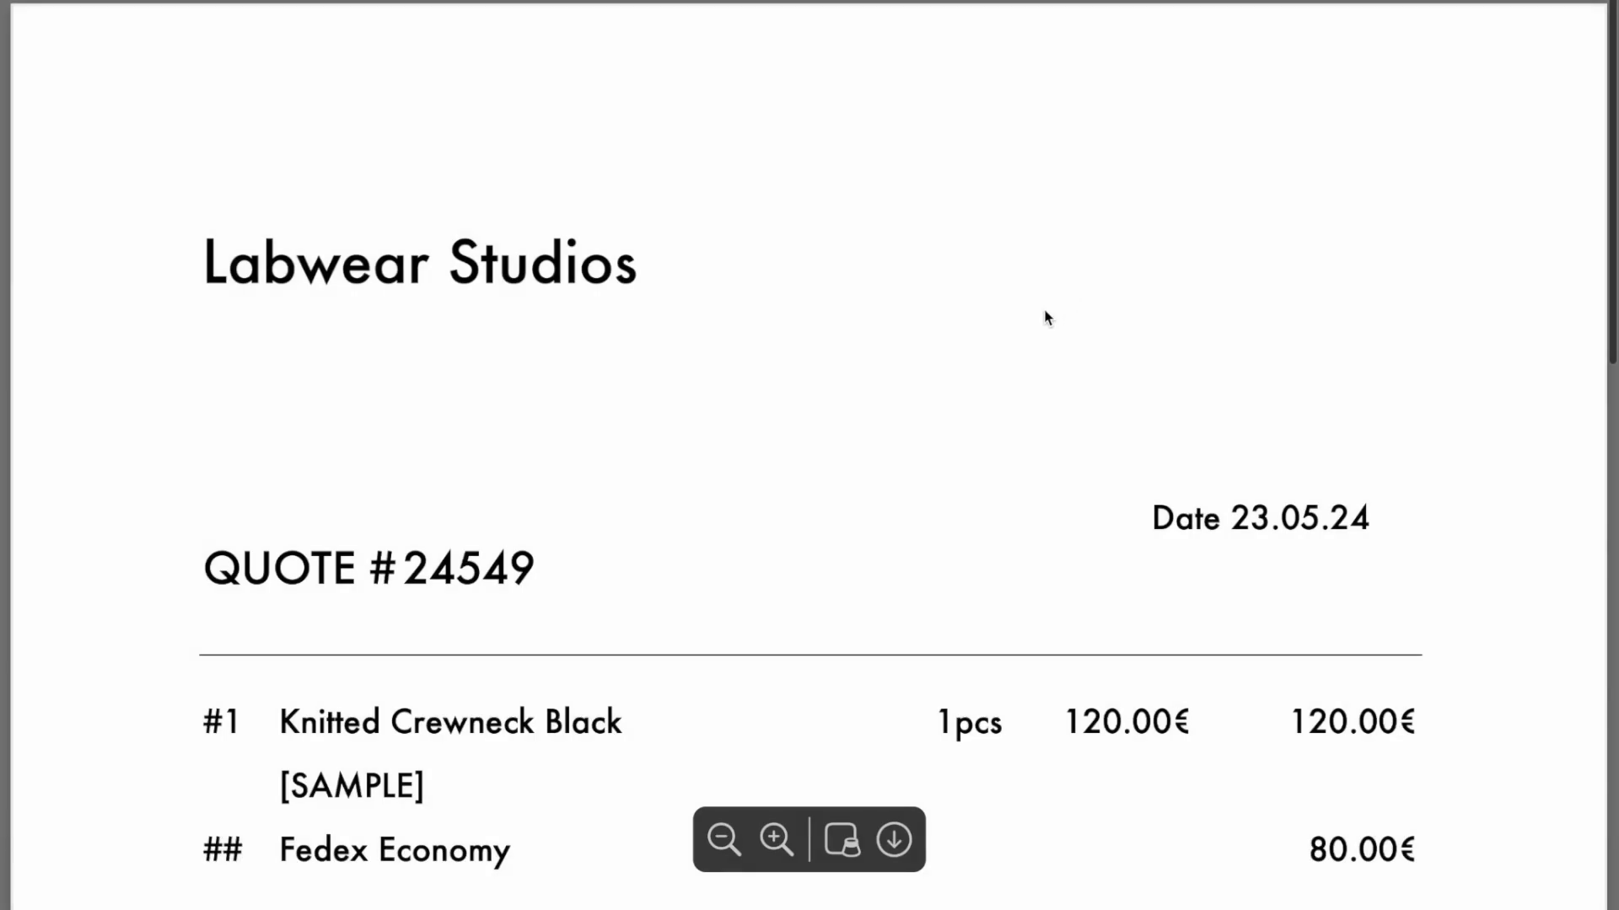
# Examine the Knitted Crewneck quote document's line items, VAT, total and payment conditions
pyautogui.scroll(-4, 1045, 315)
pyautogui.scroll(-10, 1034, 317)
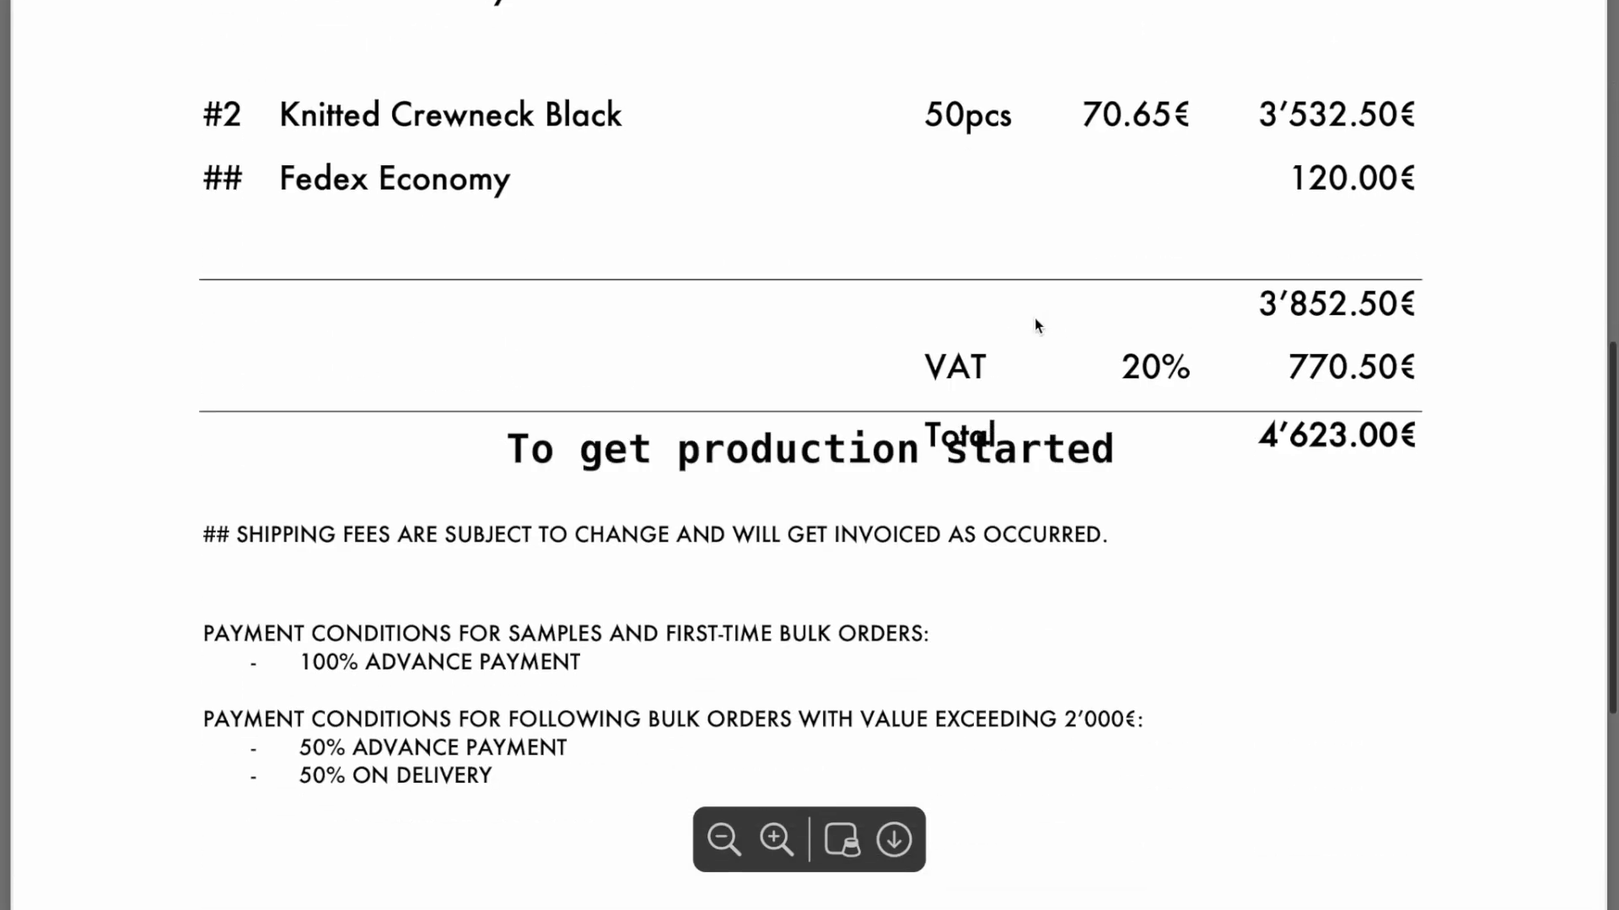